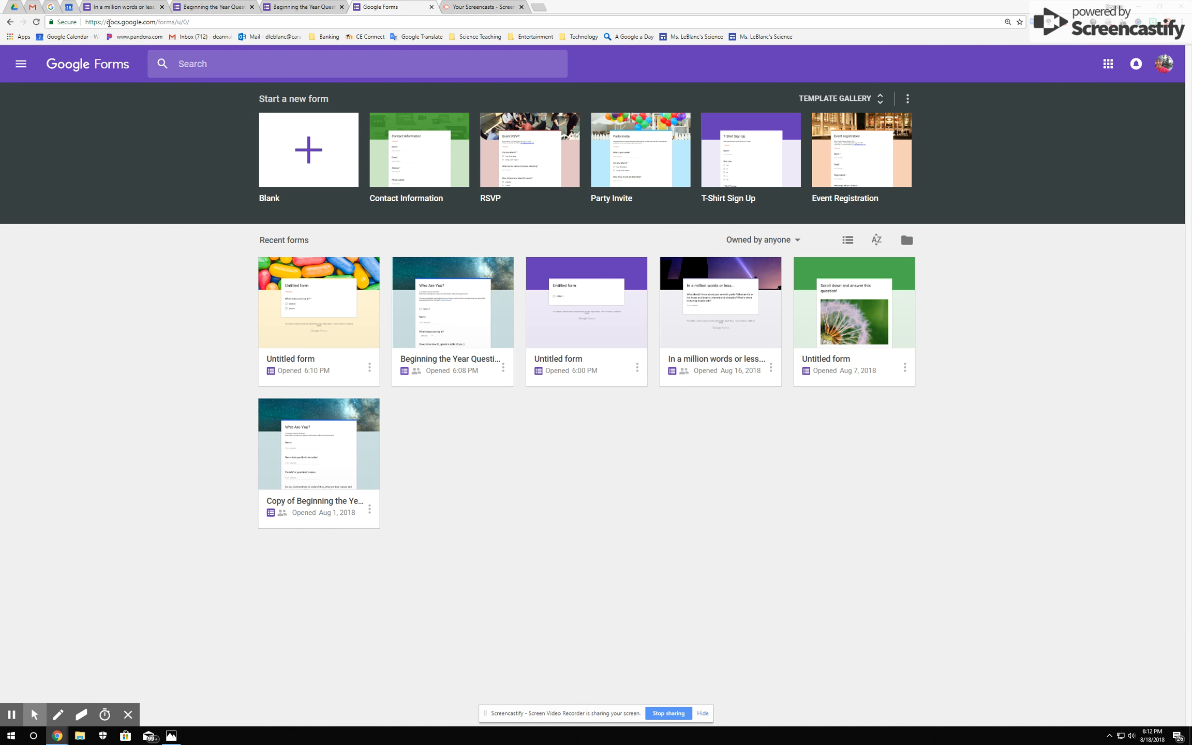
Step: Go to forms.google.com and start a new blank form
left_click(407, 23)
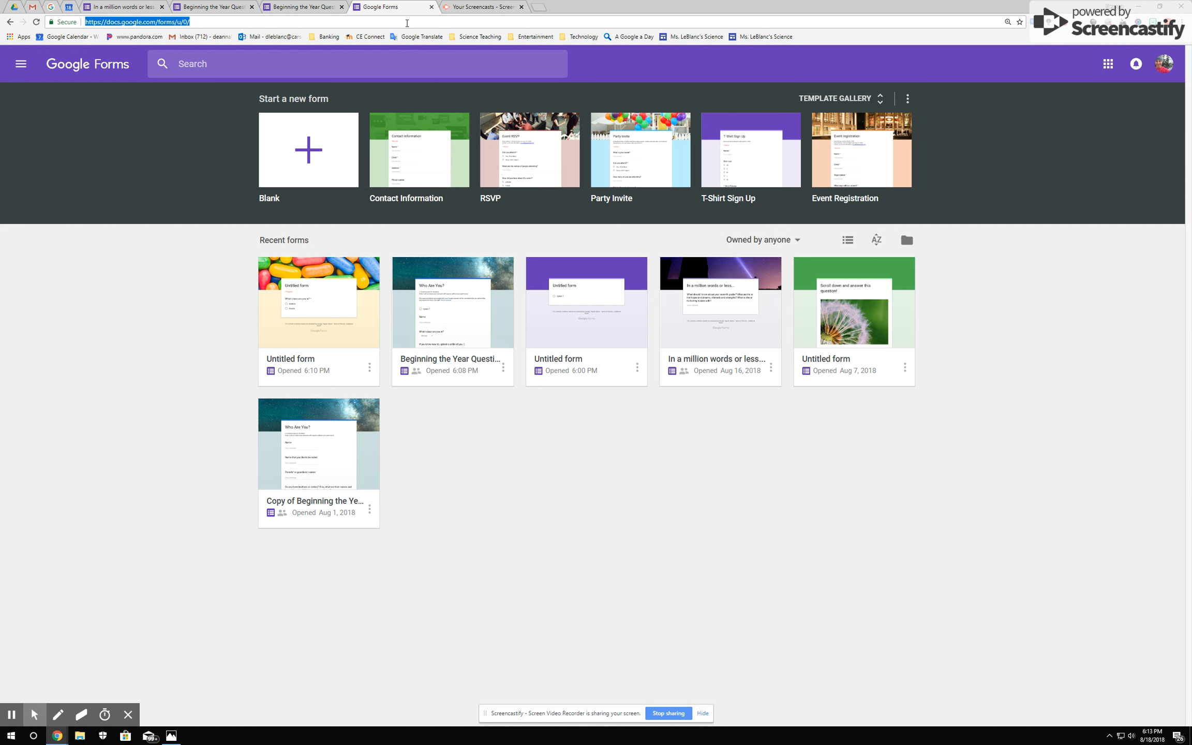
type("forms.google")
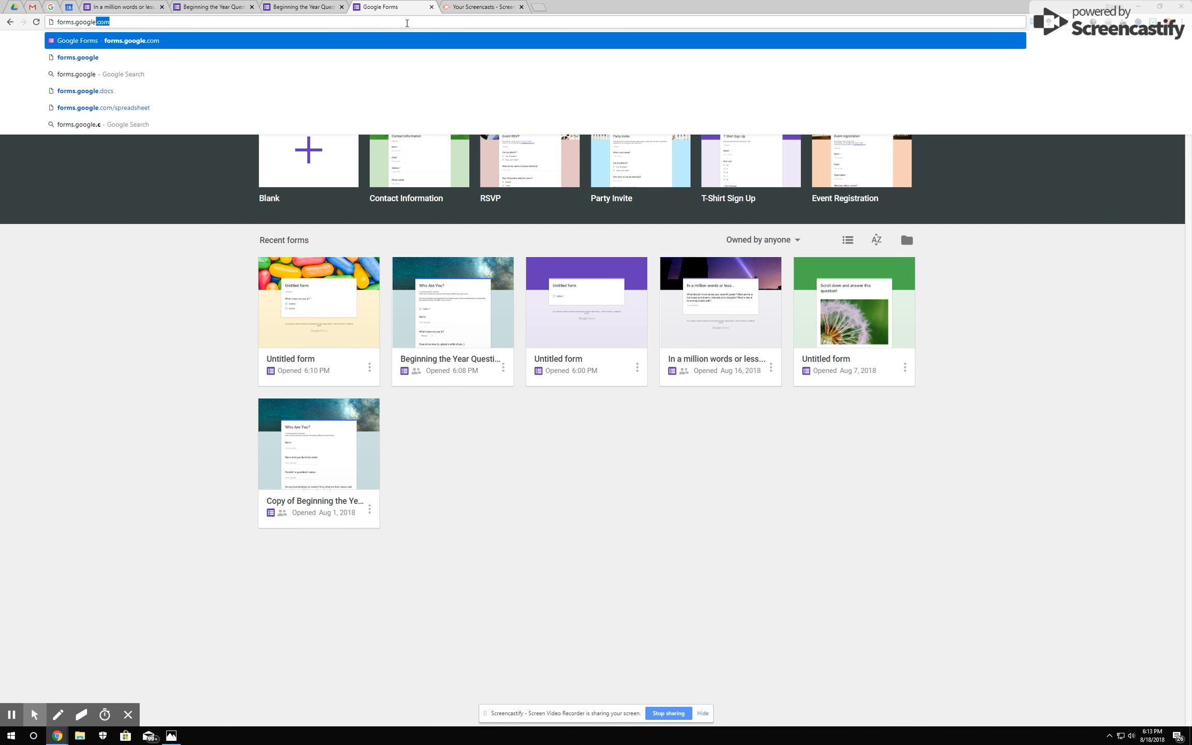
key("Return")
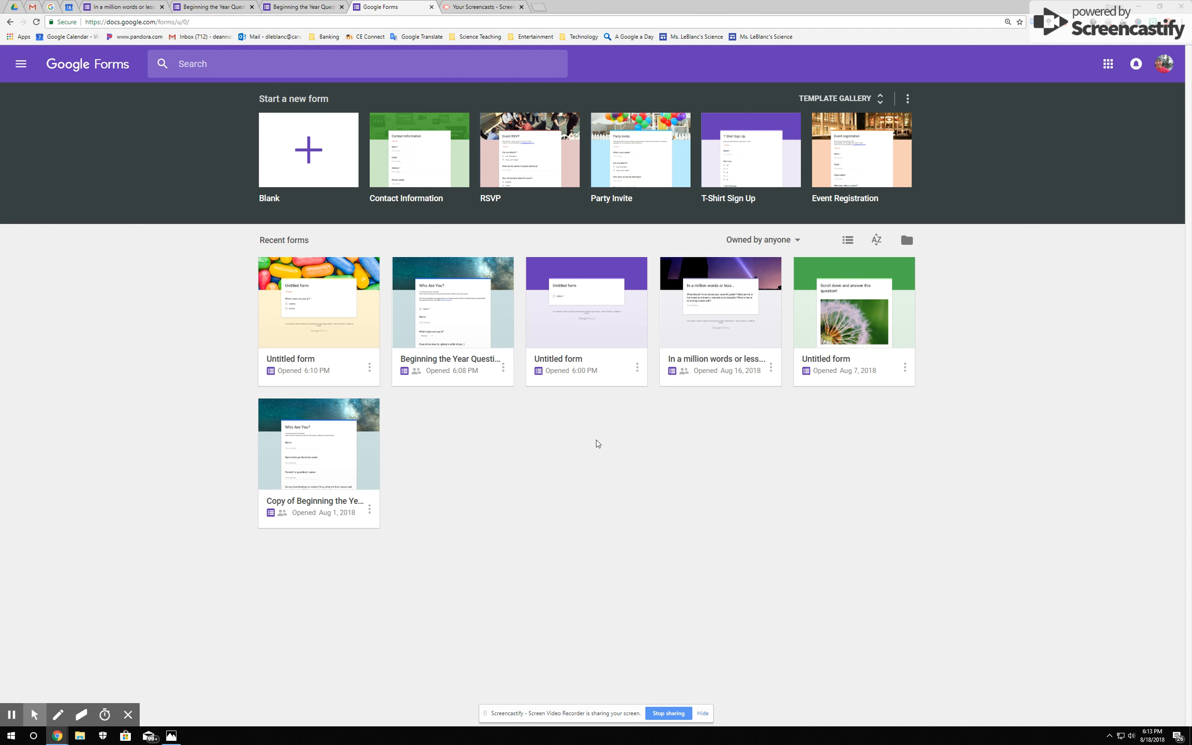
left_click(307, 150)
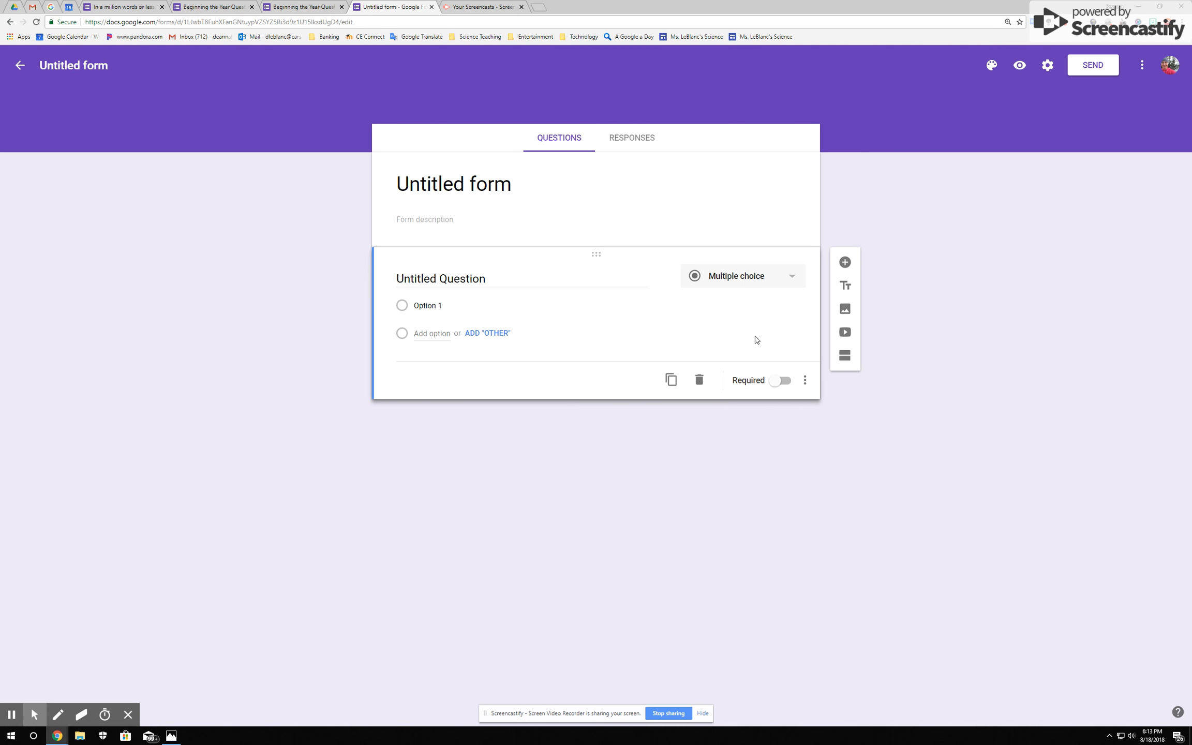
Step: Set the blue spider-web picture from Work and School as the form's header and title the form "Back to School Survey"
left_click(993, 65)
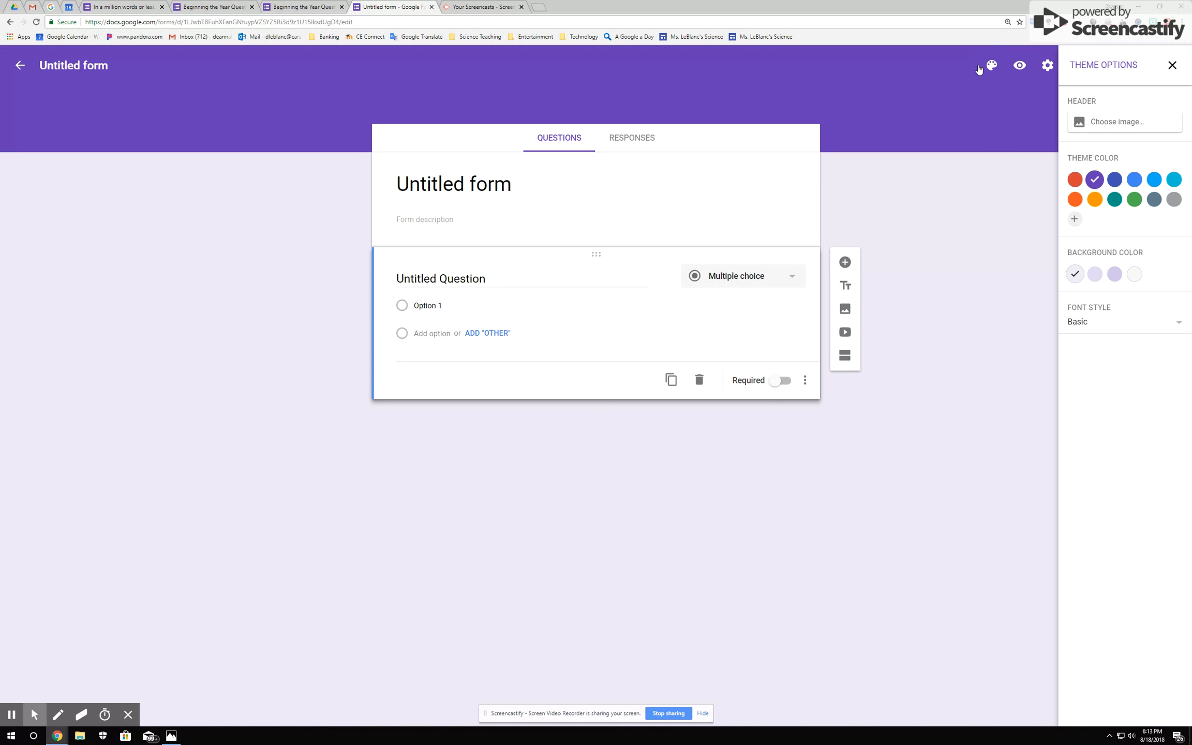
left_click(1105, 124)
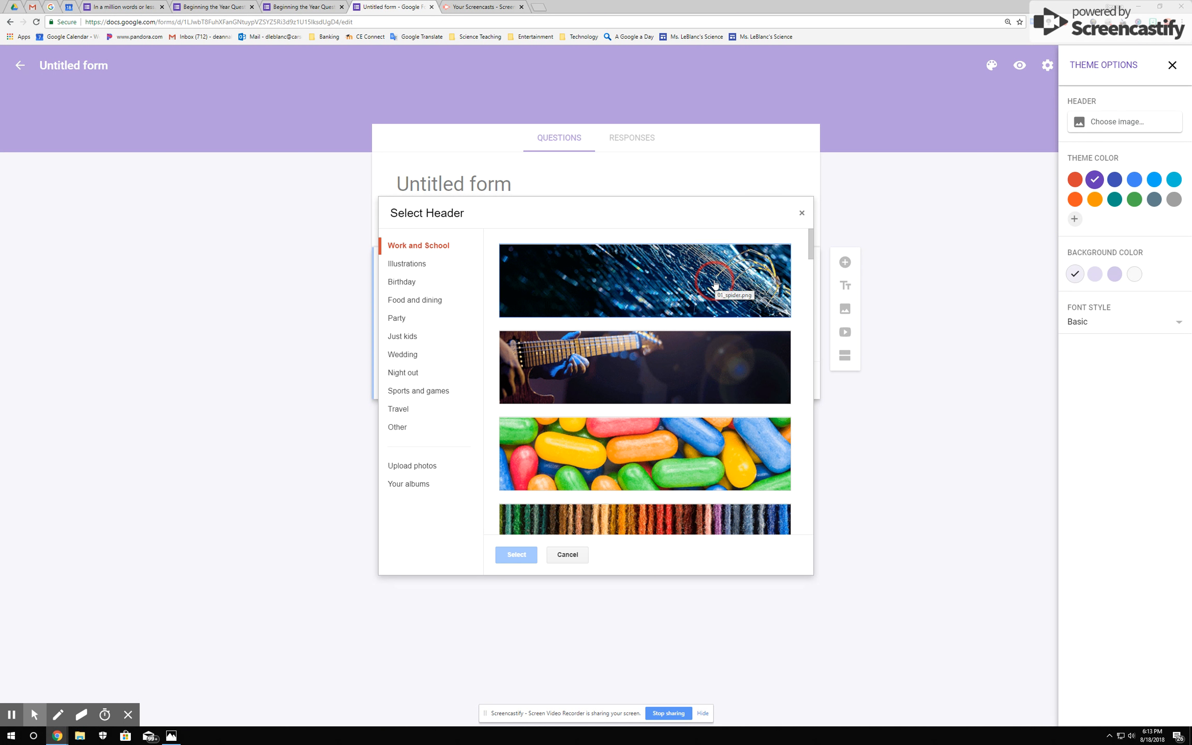
left_click(714, 283)
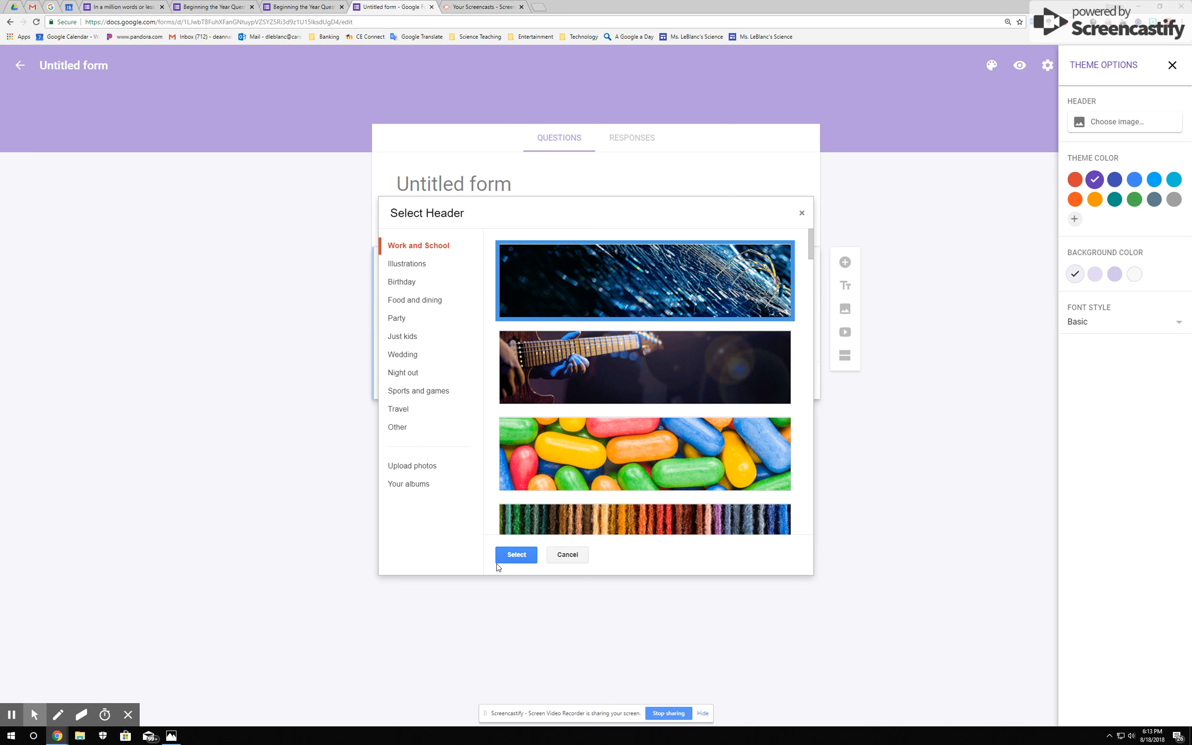
left_click(515, 554)
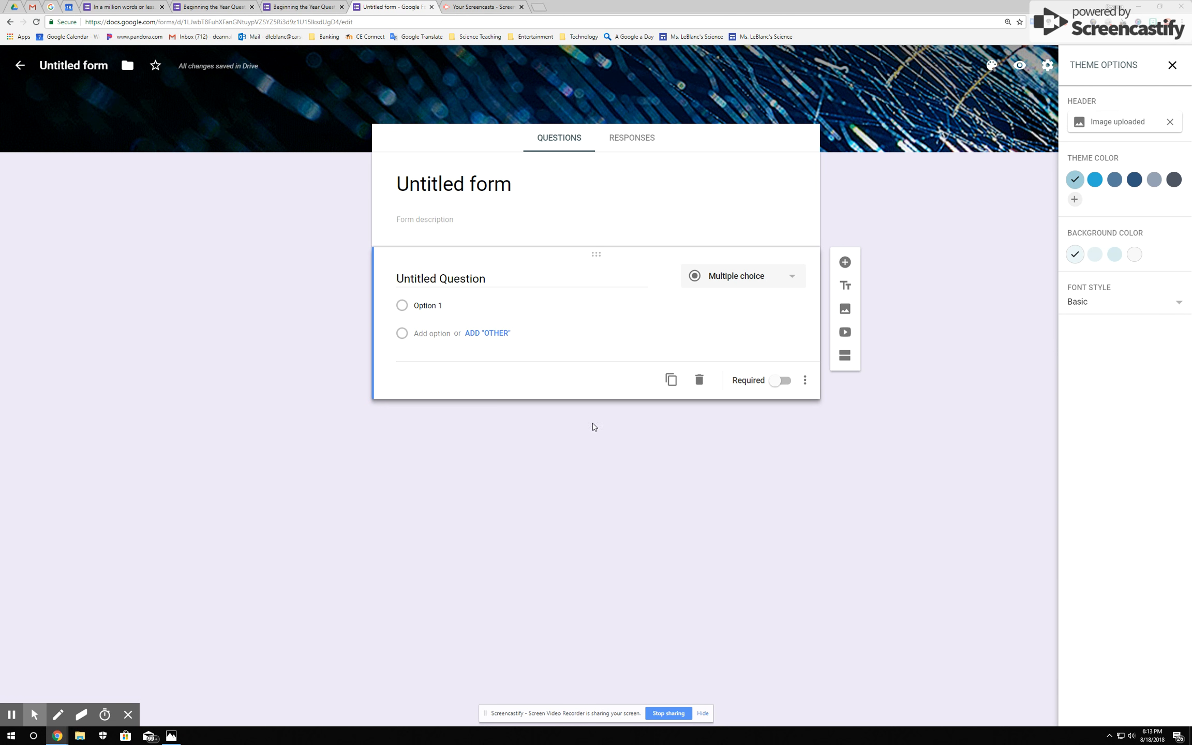
left_click(437, 180)
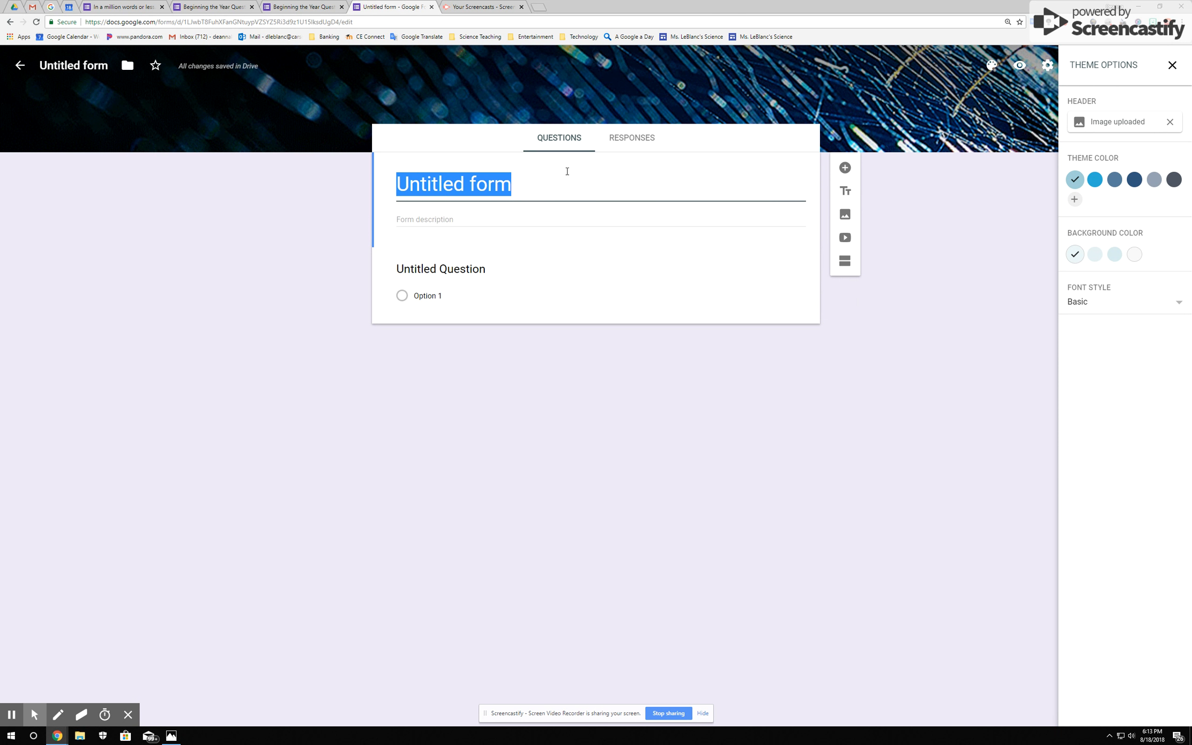
type("Back to School Survey")
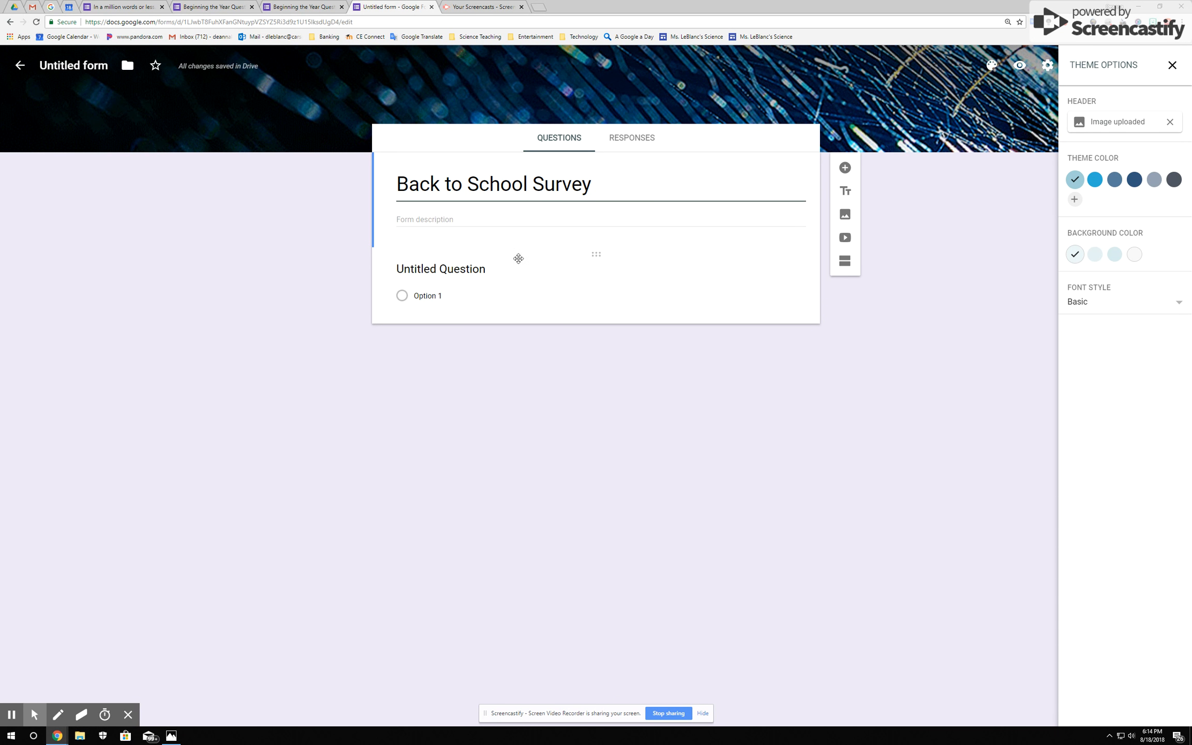
Step: Review the available question types for the untitled question, keep Multiple choice, and enter "Which class are you in?" as its text
left_click(596, 254)
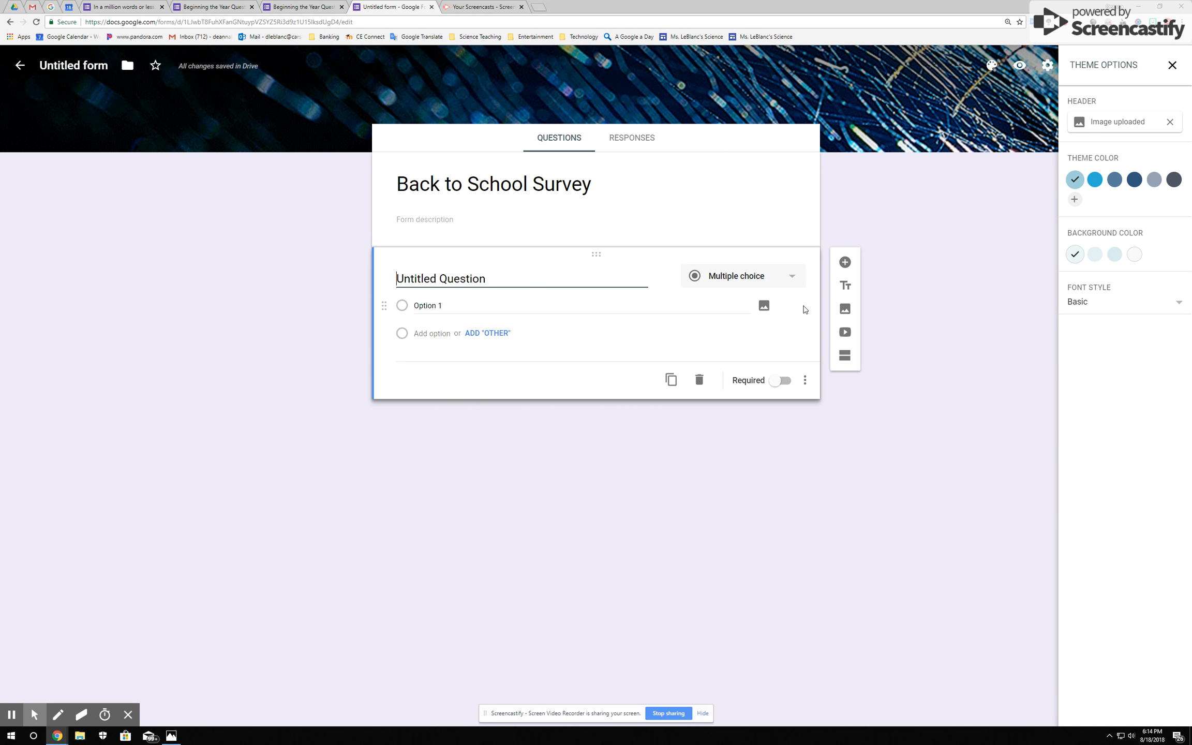
left_click(800, 286)
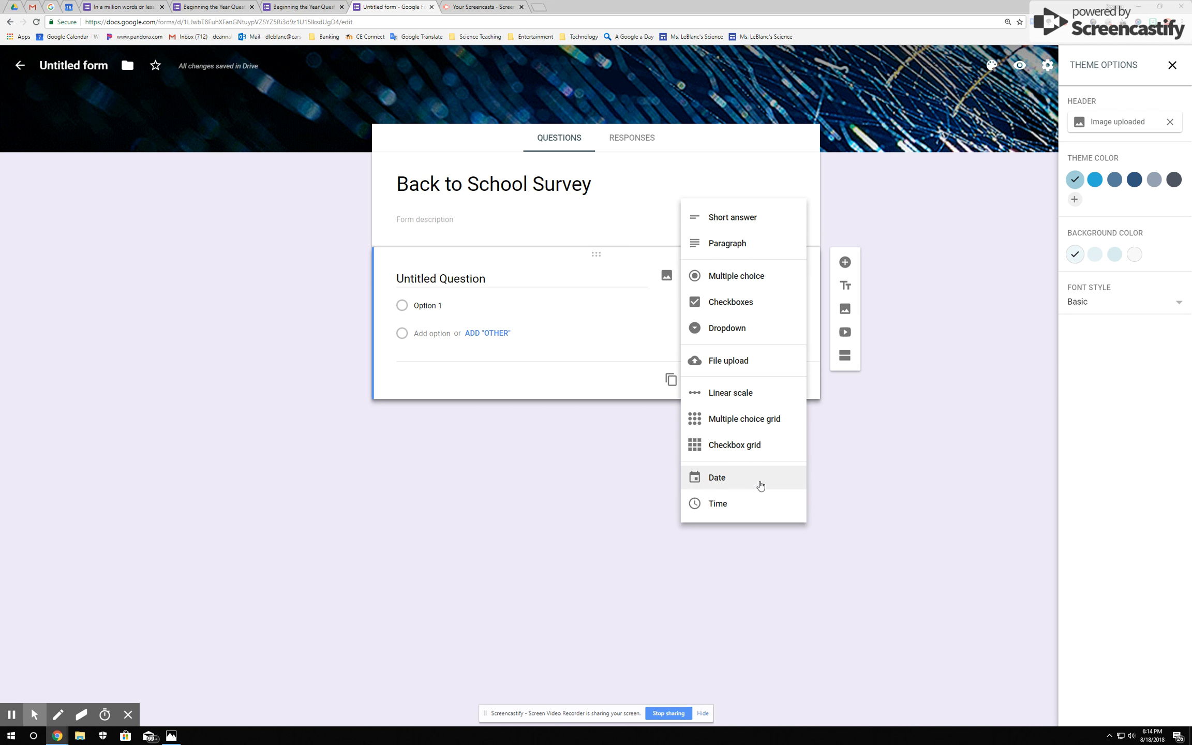
left_click(593, 381)
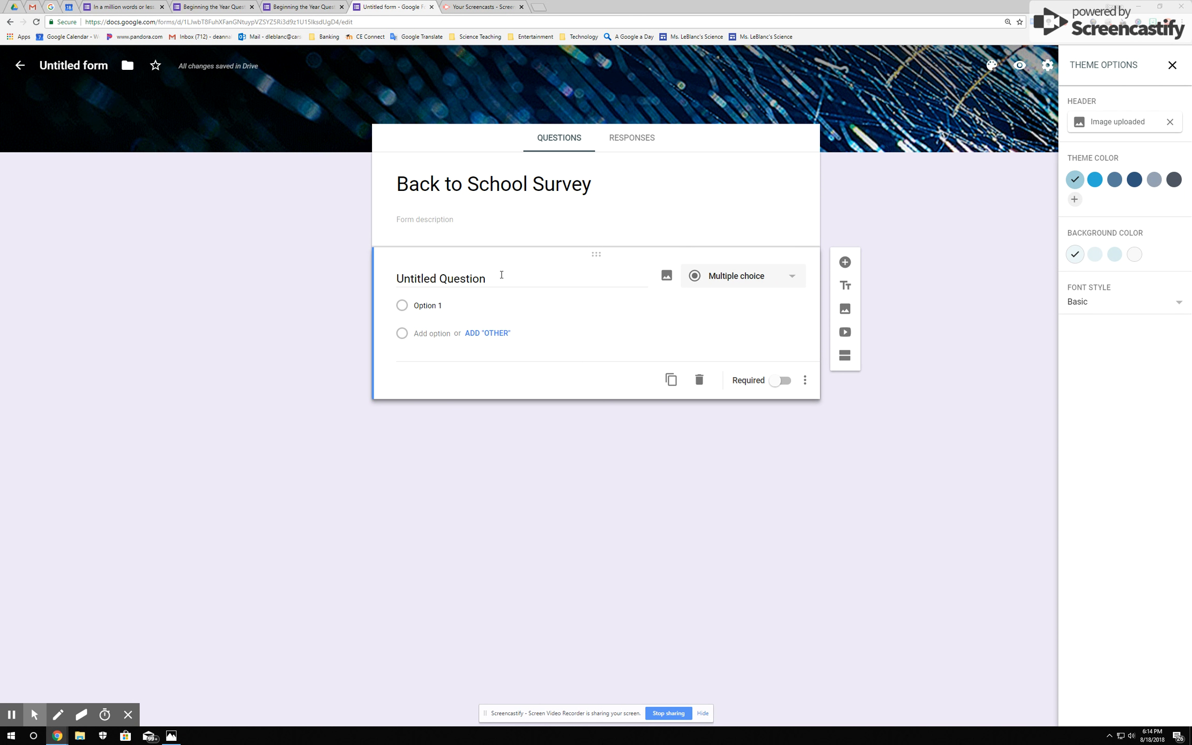
left_click(517, 278)
type("Which clas")
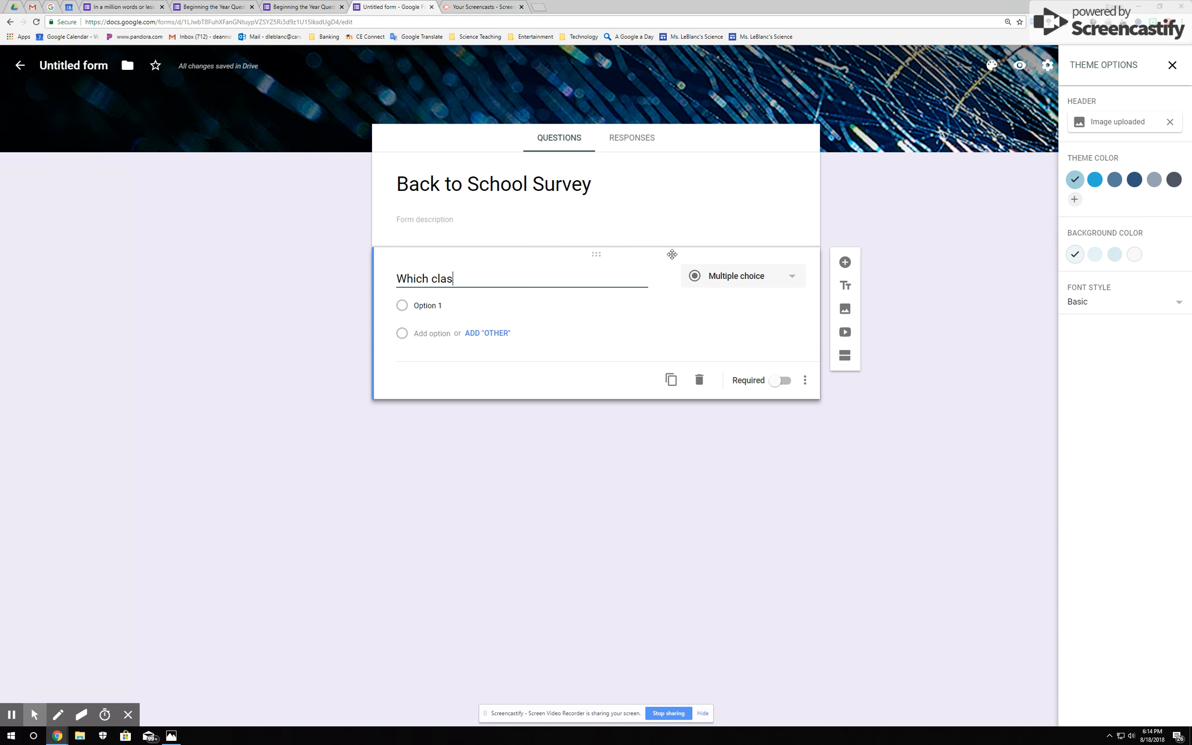
type("s are you in?")
Step: Give the class question the options "Science" and "Encore" and make it required
left_click(454, 306)
type("Science")
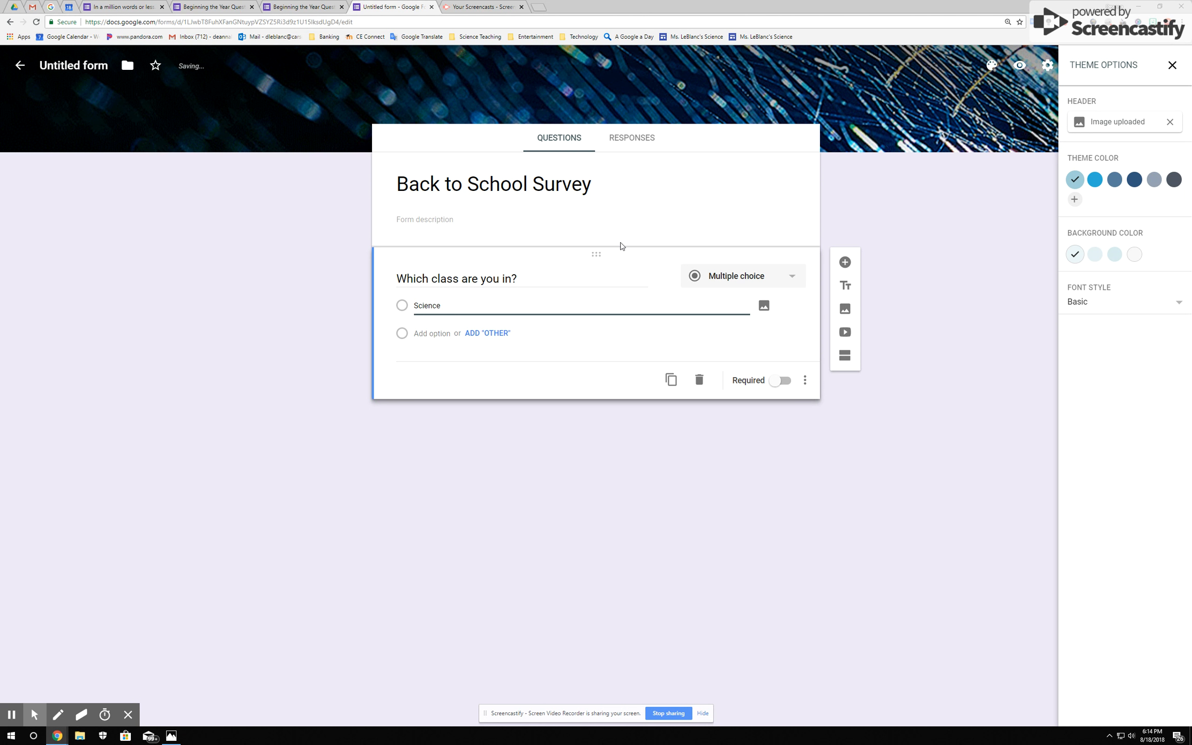
left_click(439, 333)
type("Encore")
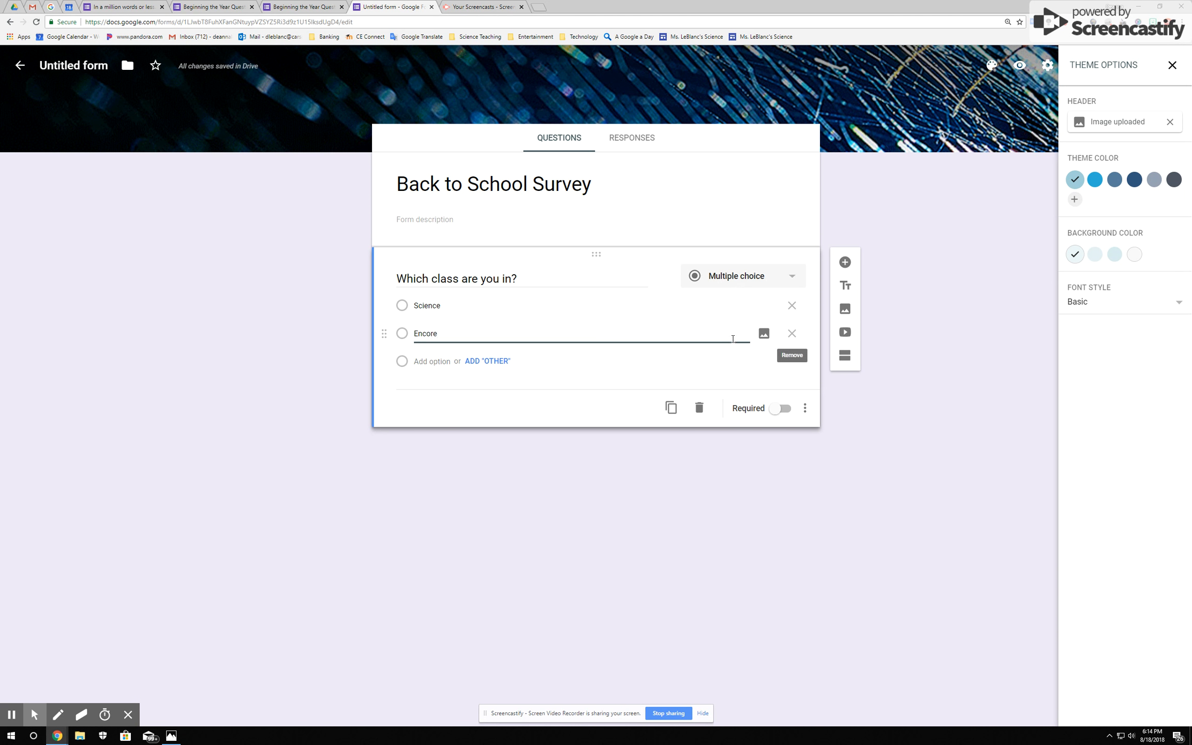
left_click(781, 408)
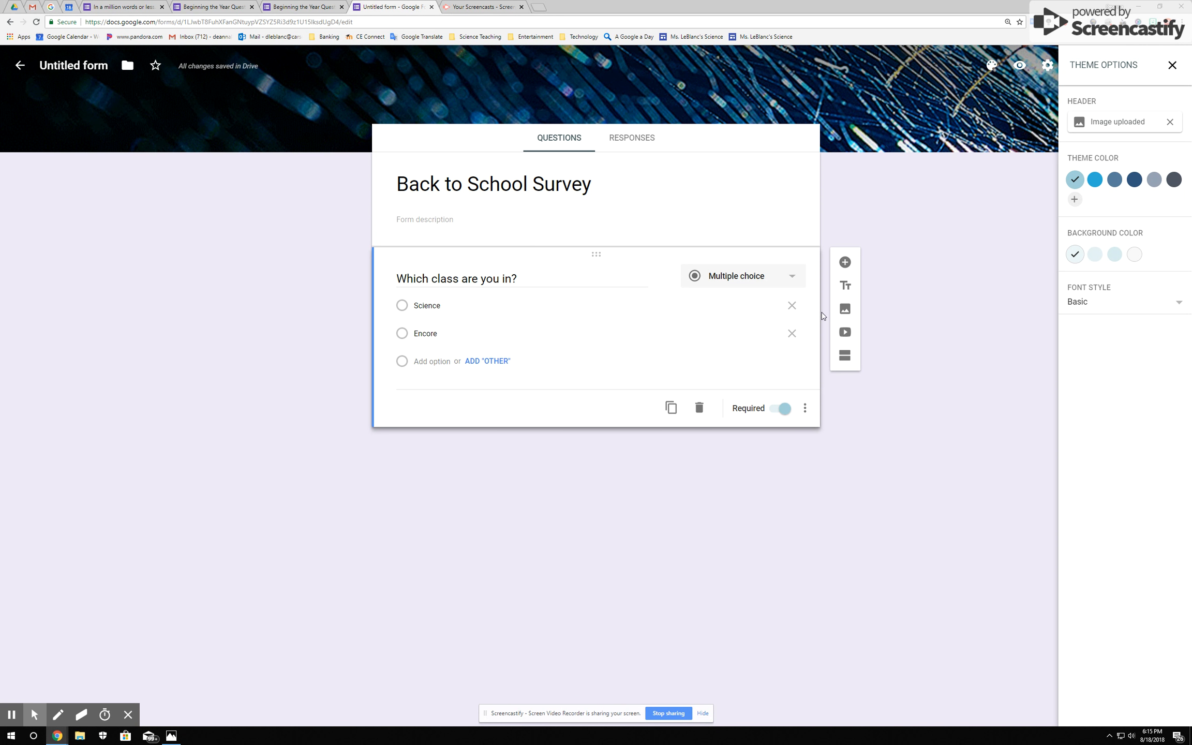
Step: Add two sections after the class question and title them "Science kids" and "Encore kids"
left_click(845, 357)
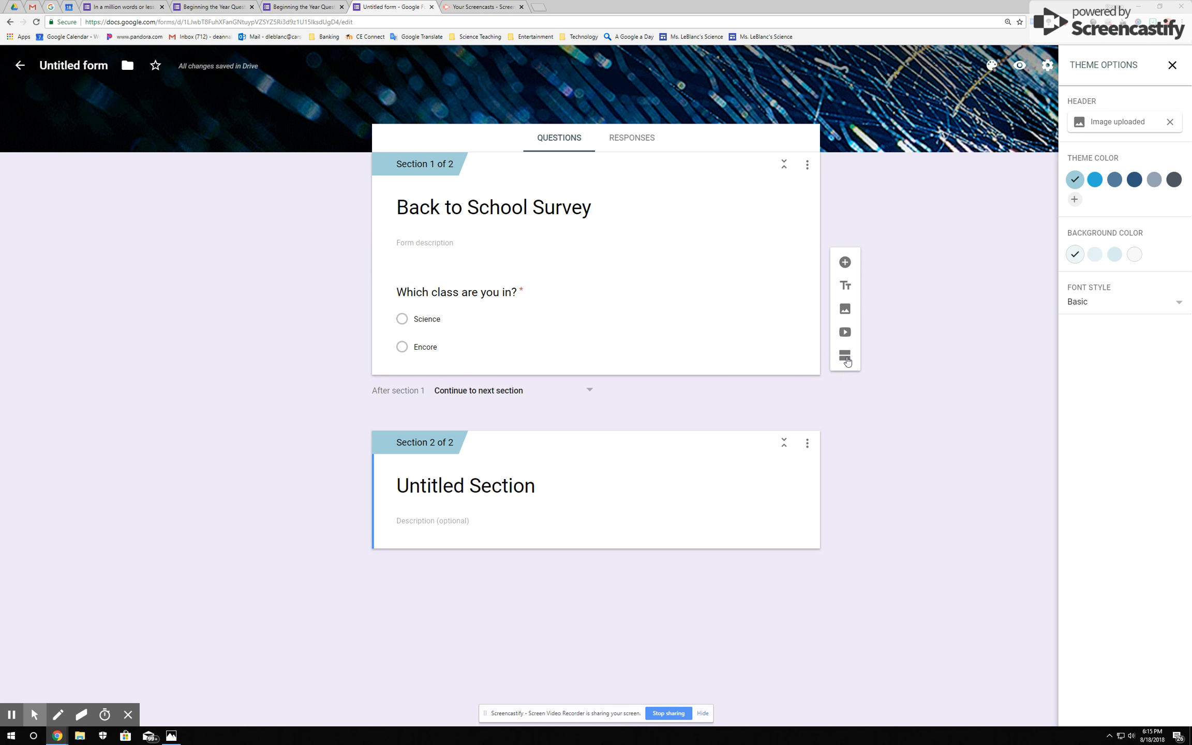
left_click(845, 357)
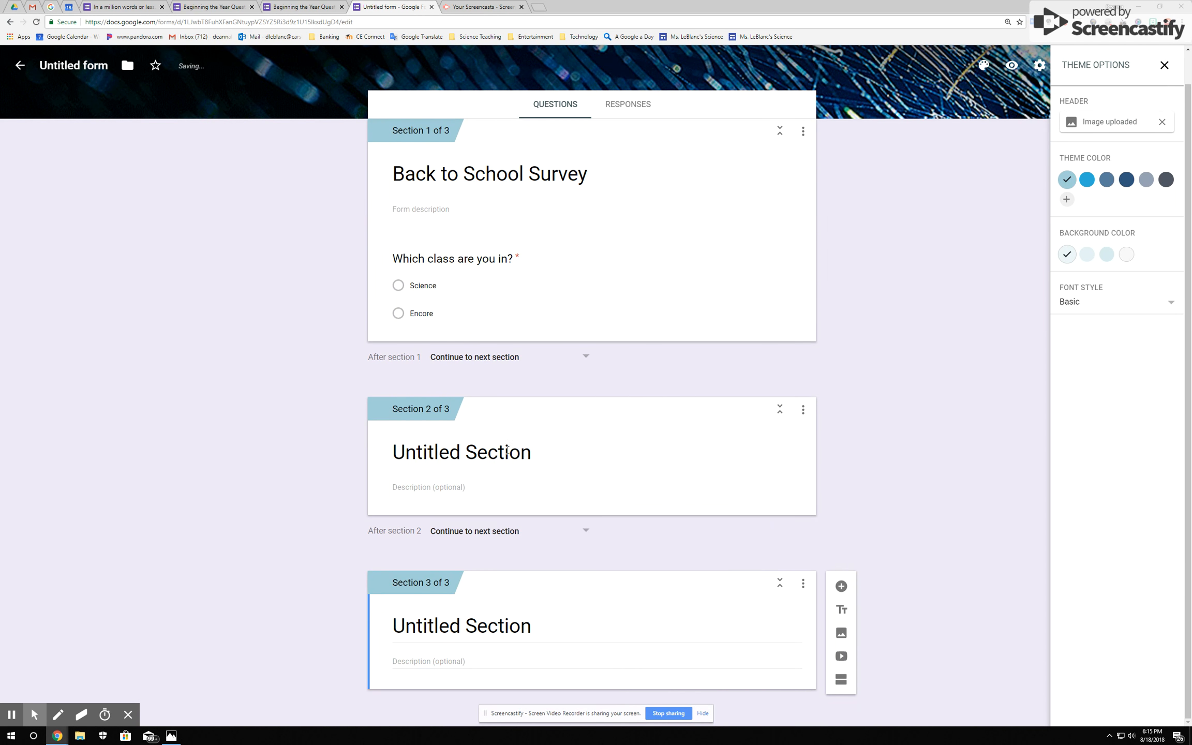
left_click(507, 450)
type("Sc")
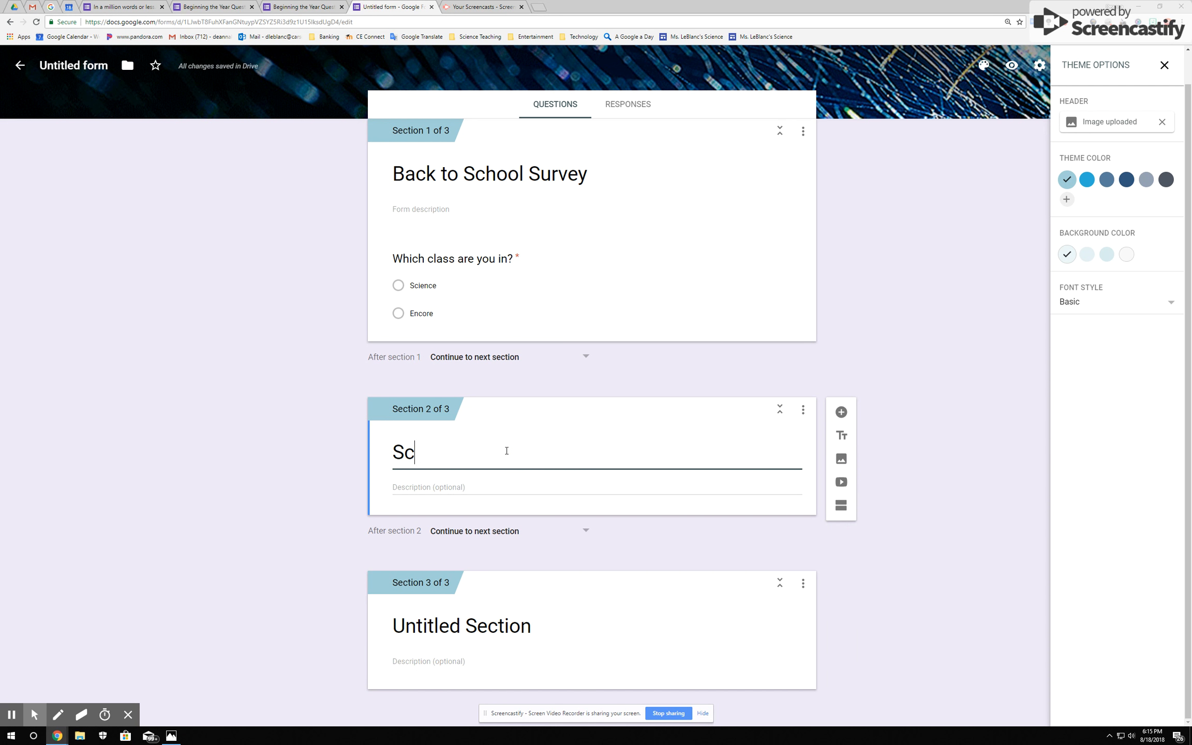
type("ience kids")
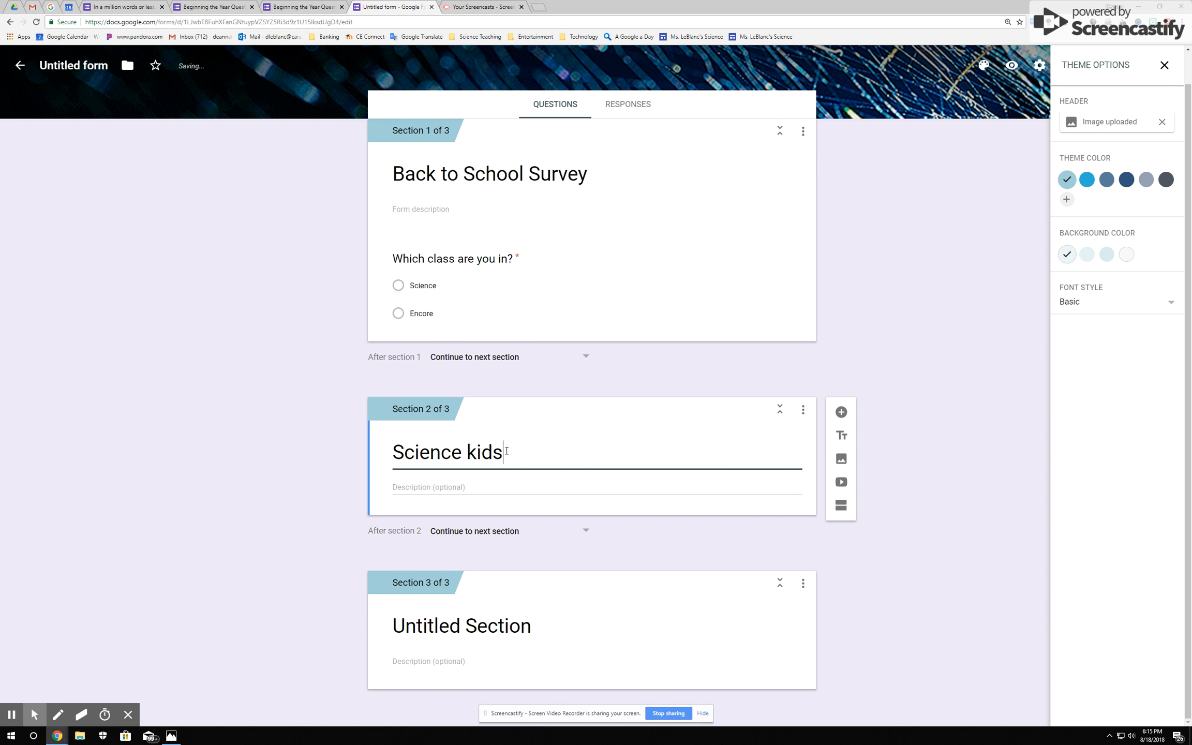
left_click(491, 628)
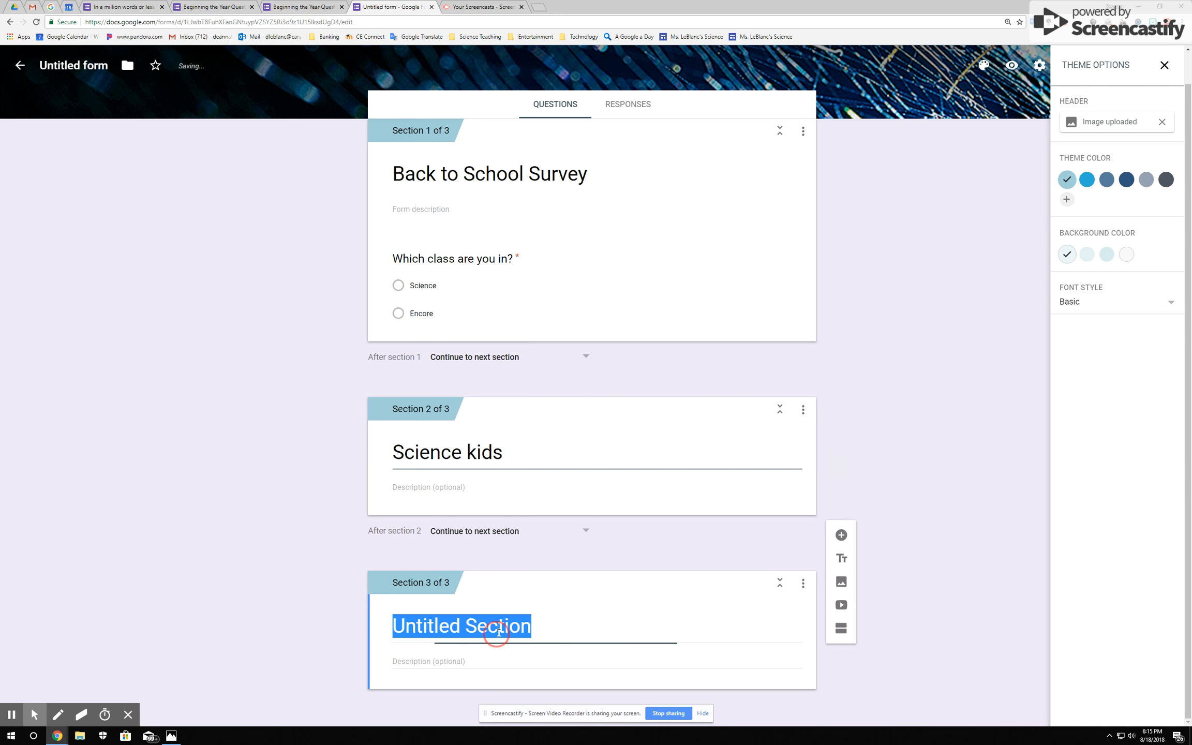
type("Encore Ki")
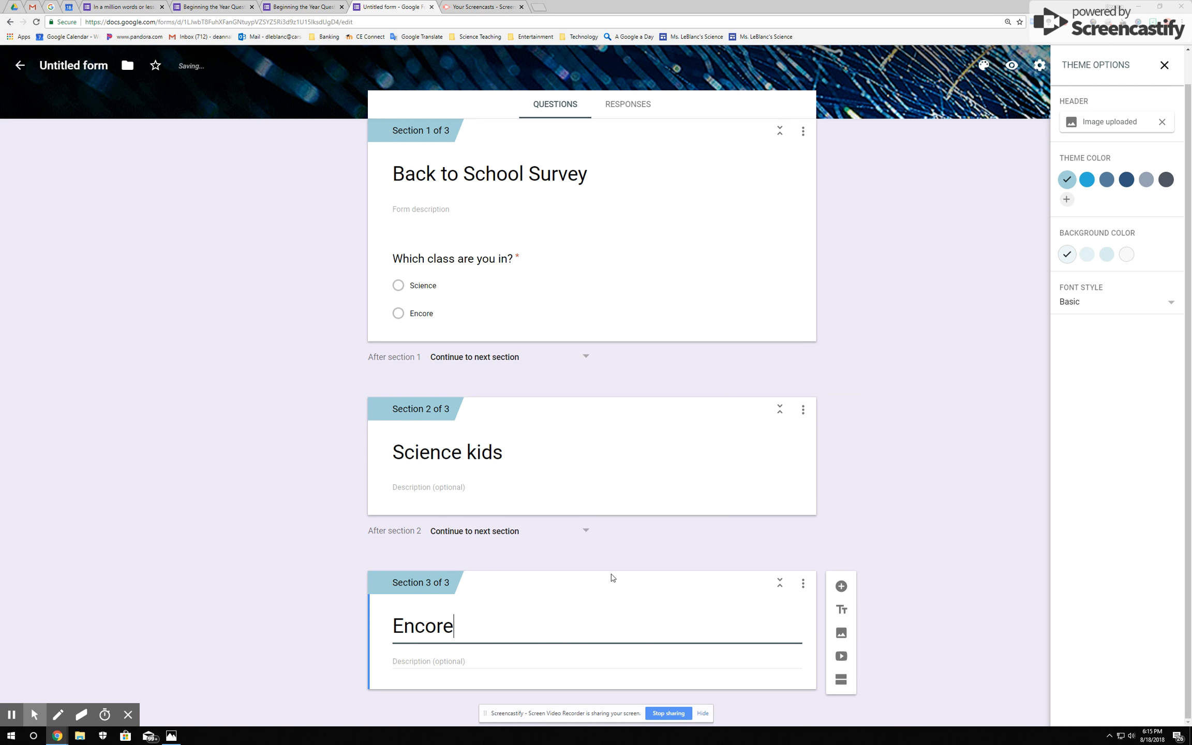
key("BackSpace")
key("BackSpace")
type("kids")
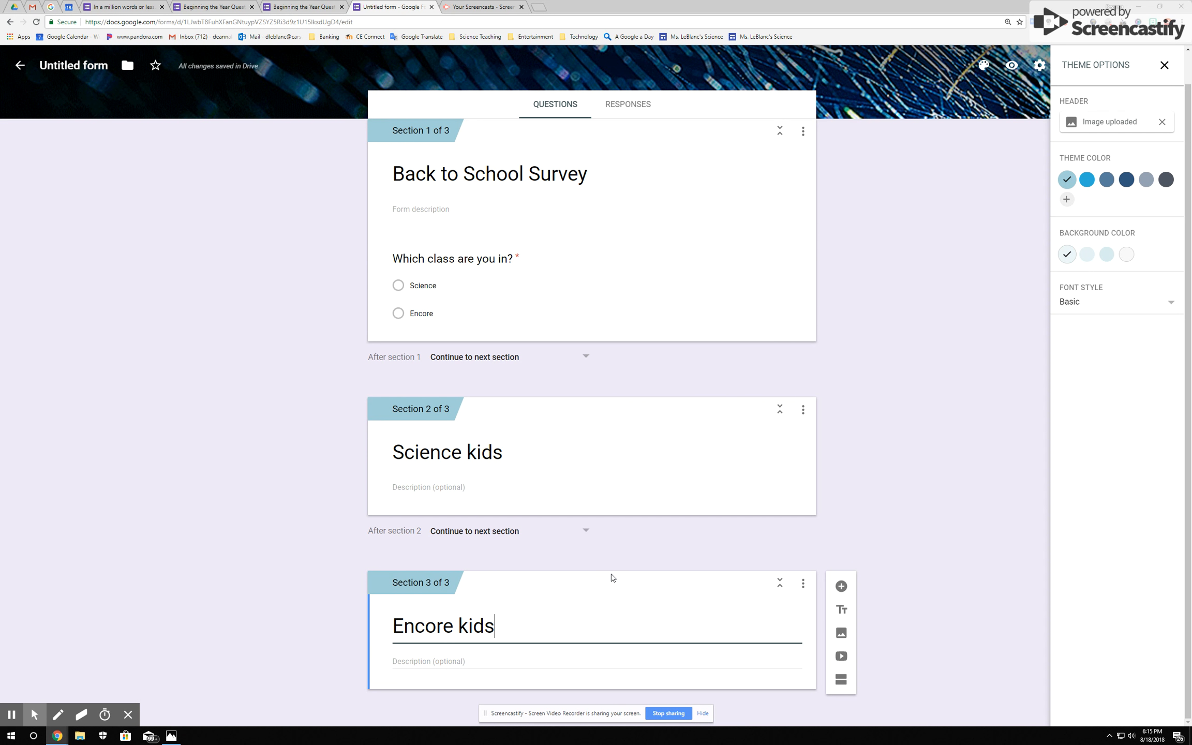
Step: Enable answer-based section navigation on the class question, sending Science to section 2 (Science kids) and Encore to section 3 (Encore kids)
left_click(606, 283)
scroll(642, 289, "down", 1)
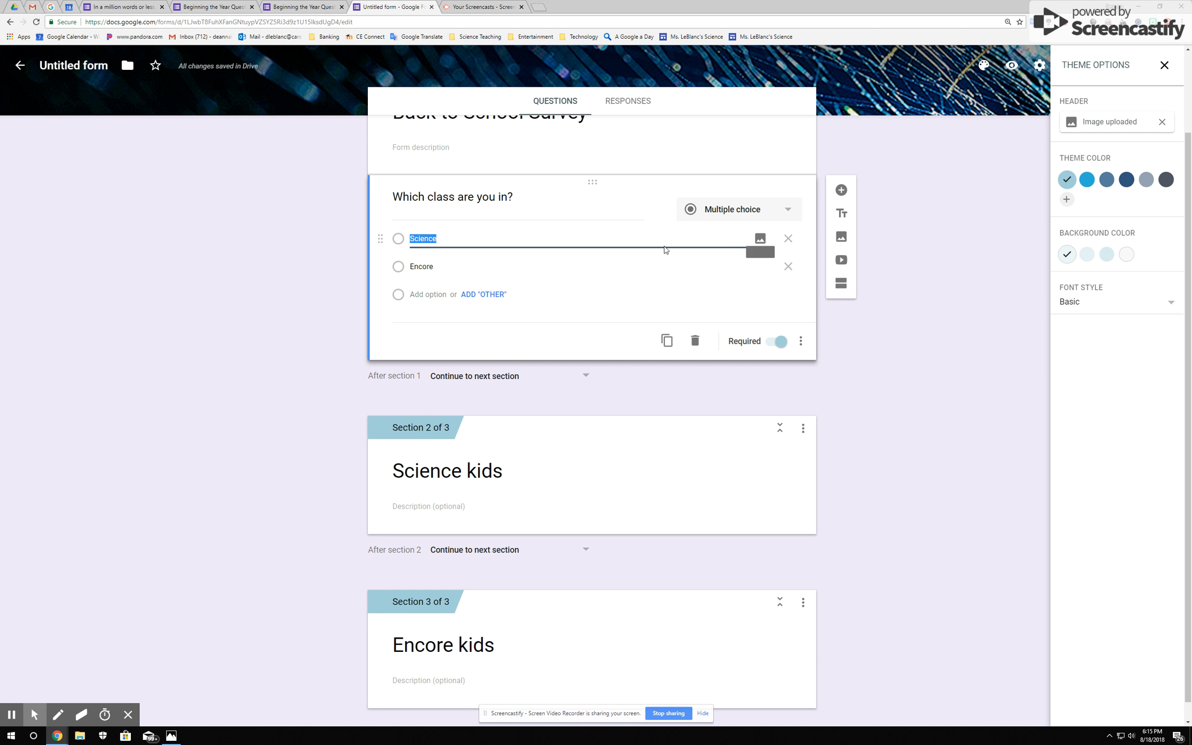
left_click(801, 343)
left_click(844, 412)
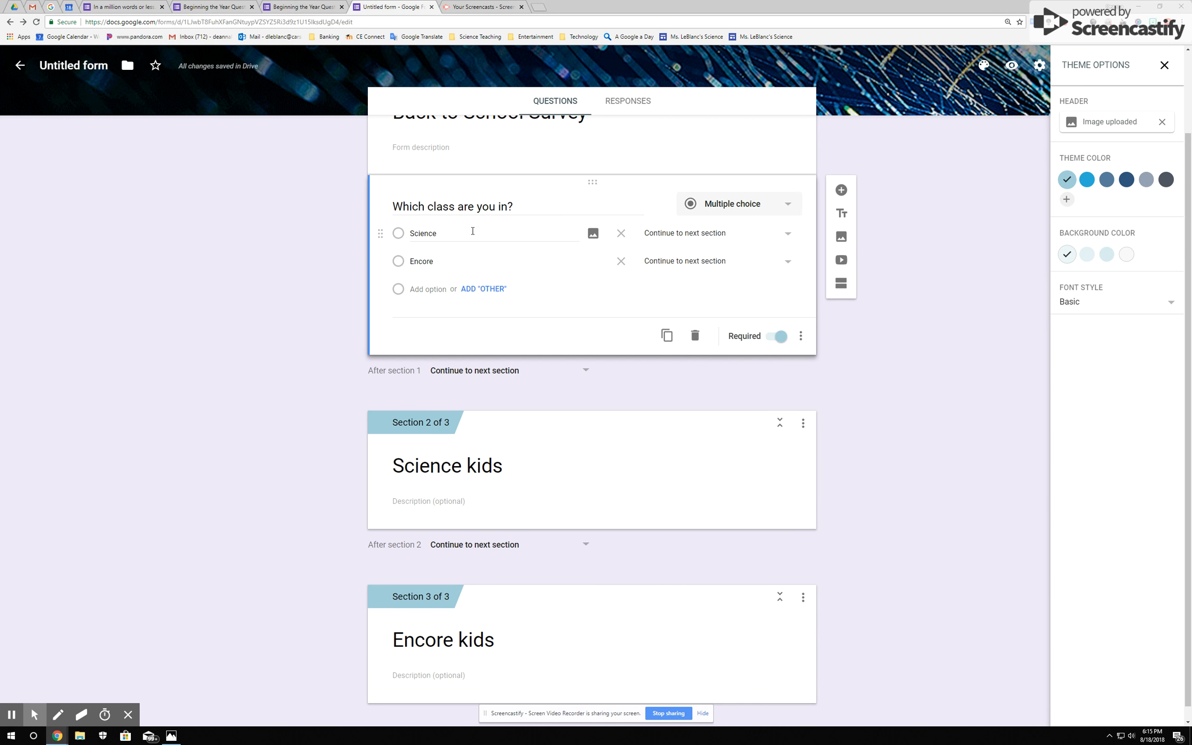
left_click(787, 236)
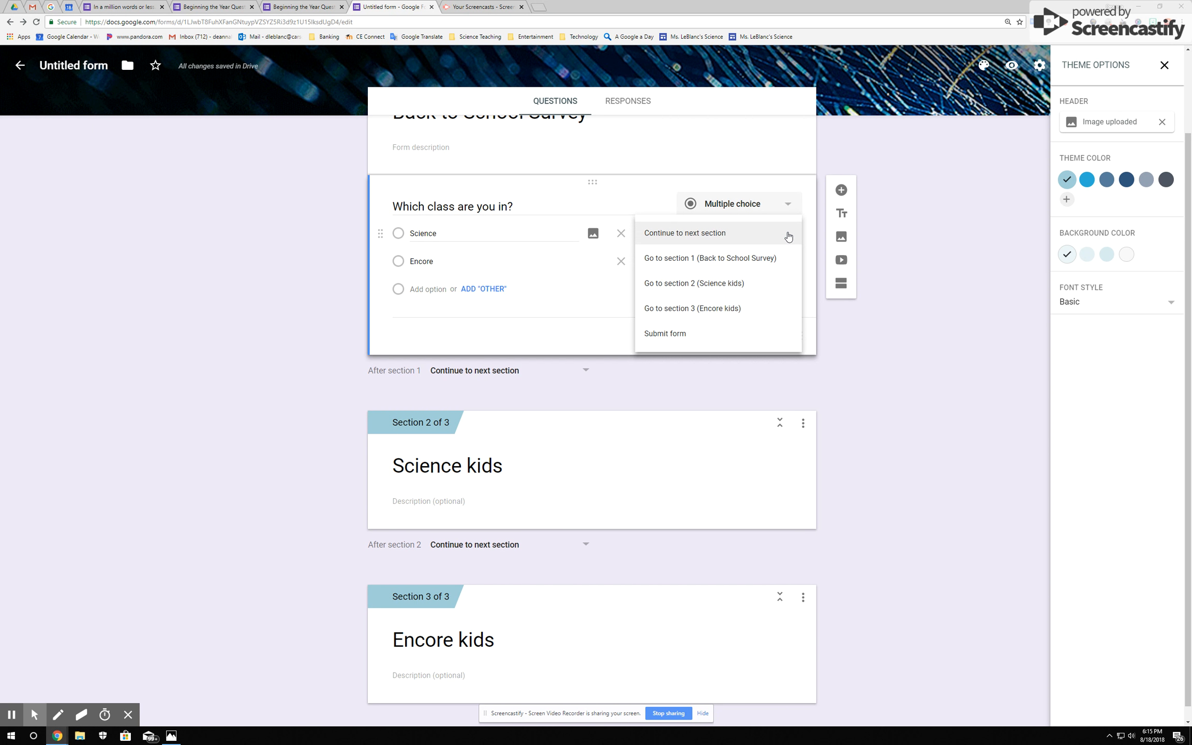
left_click(760, 283)
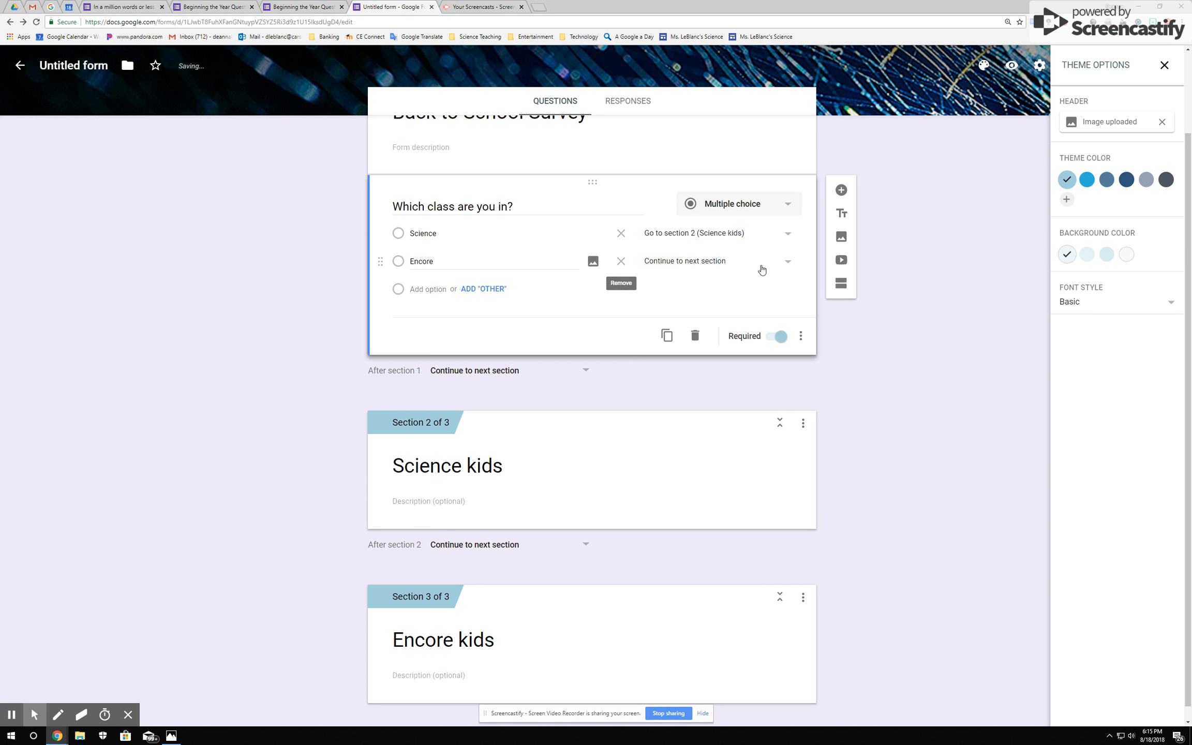
left_click(774, 265)
left_click(748, 339)
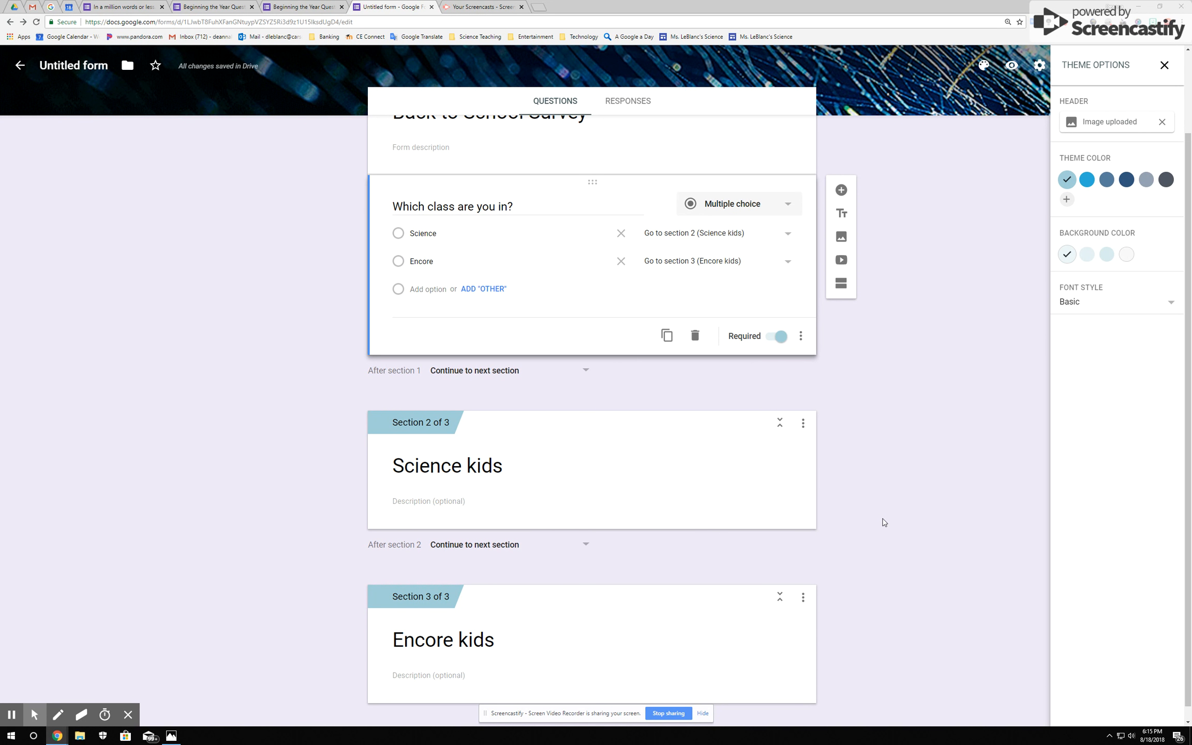
Step: Switch to the existing "Beginning the Year Questionnaire for Students" form, open its preview, and look through the questions
scroll(881, 522, "up", 2)
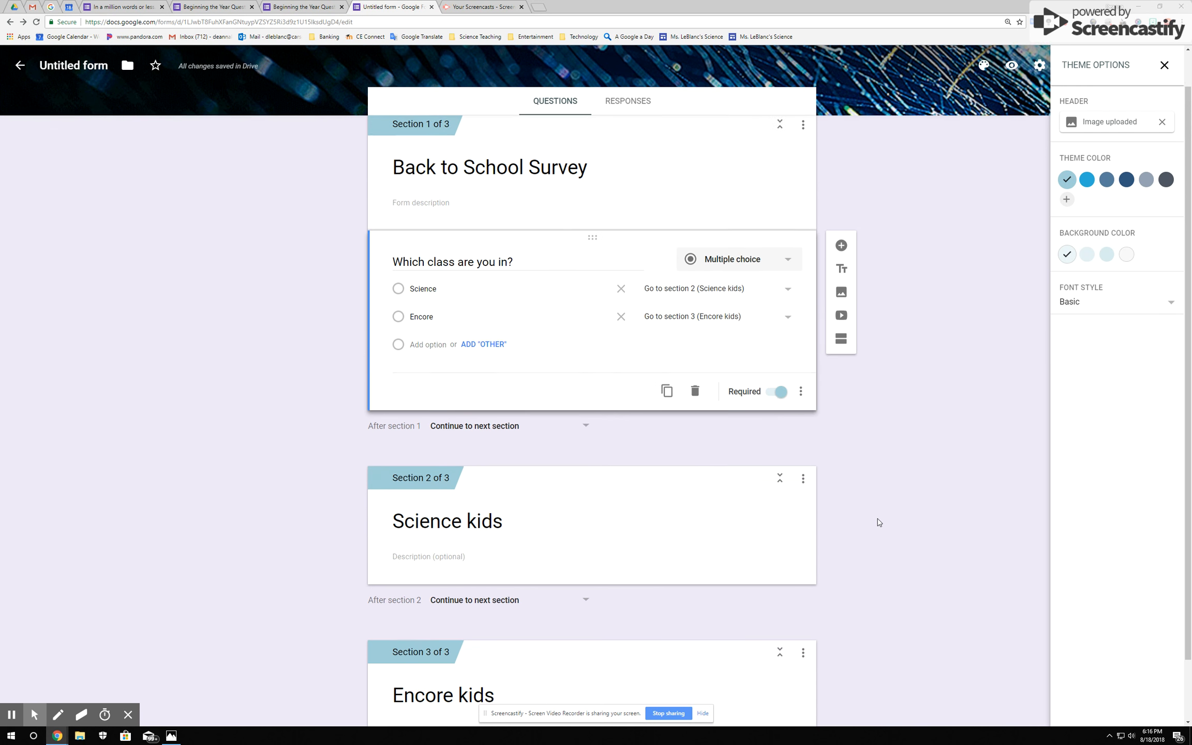
scroll(879, 519, "up", 1)
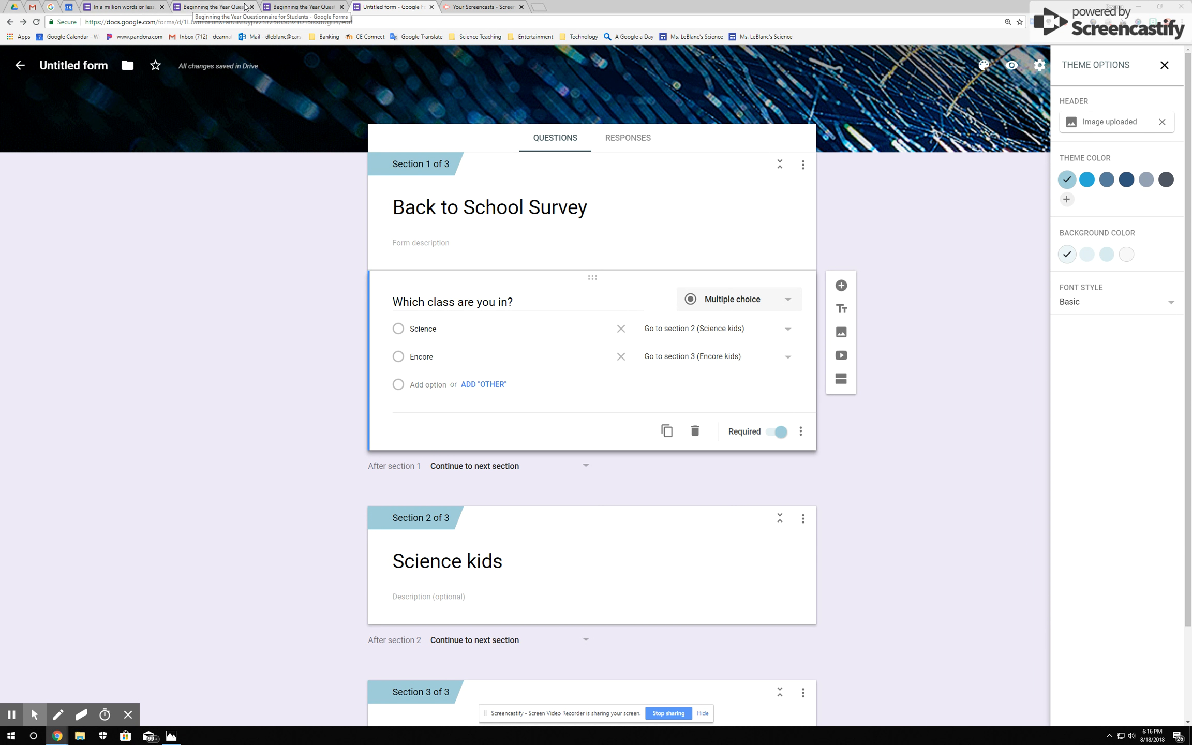
left_click(301, 9)
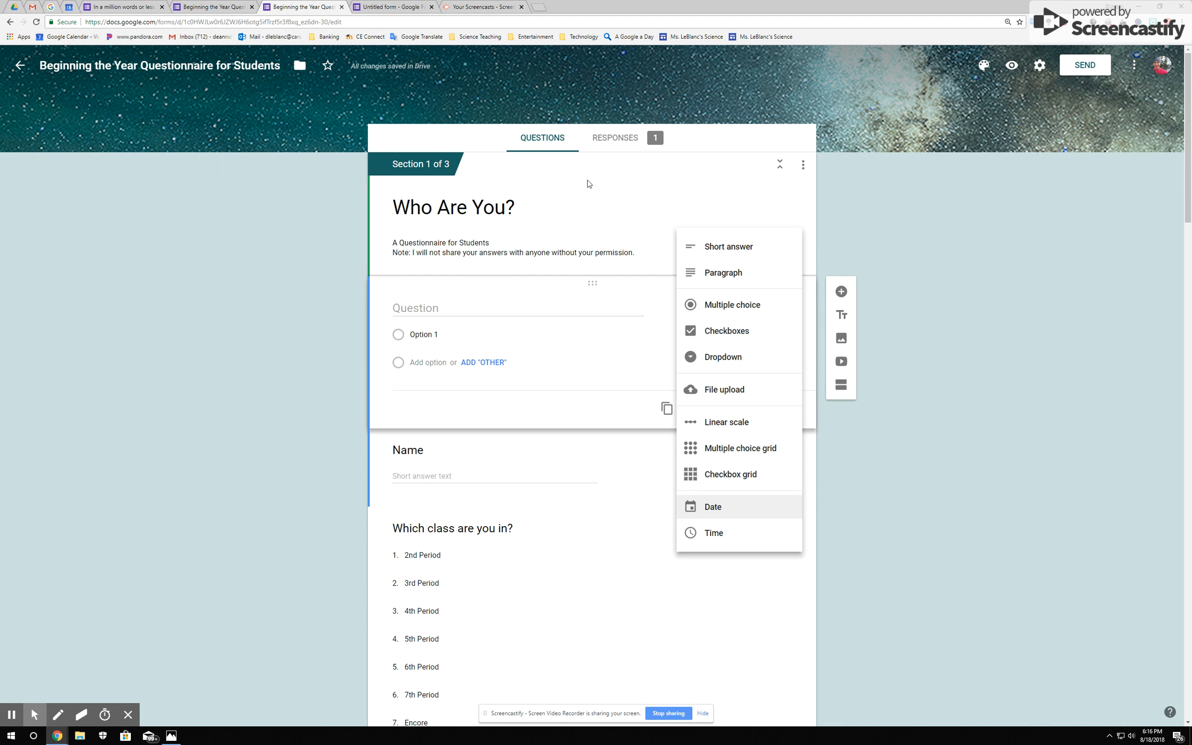
left_click(994, 211)
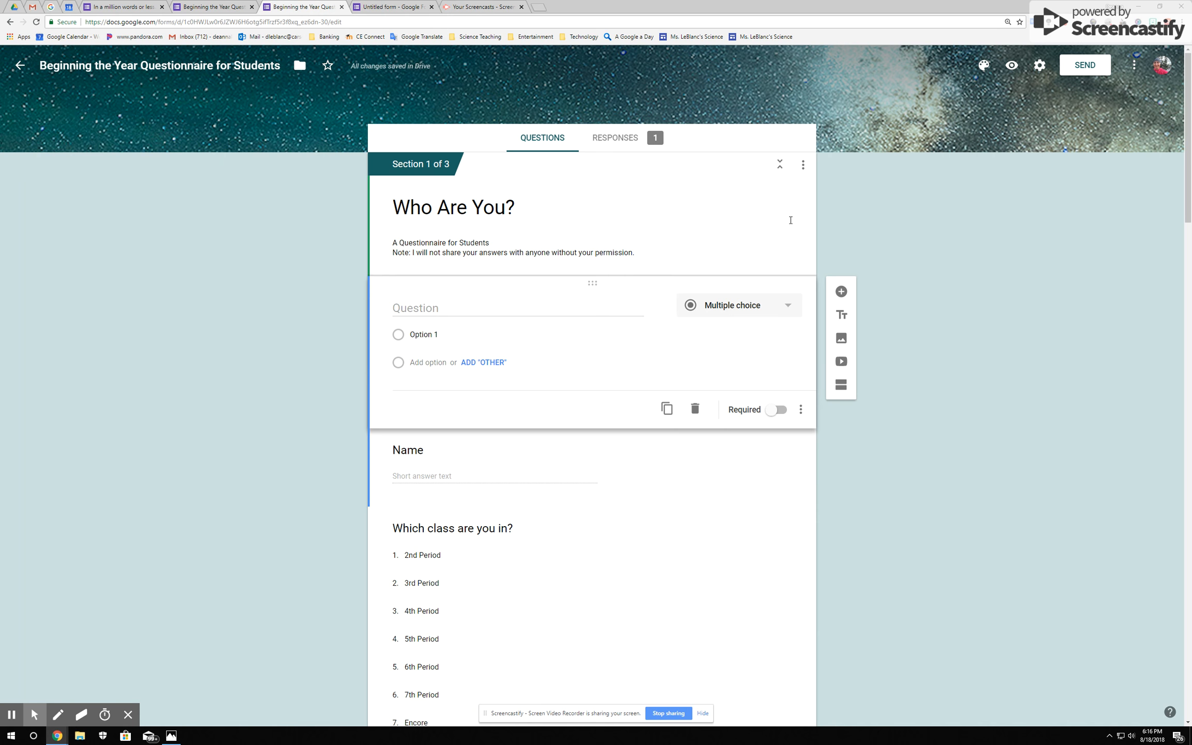
left_click(1012, 67)
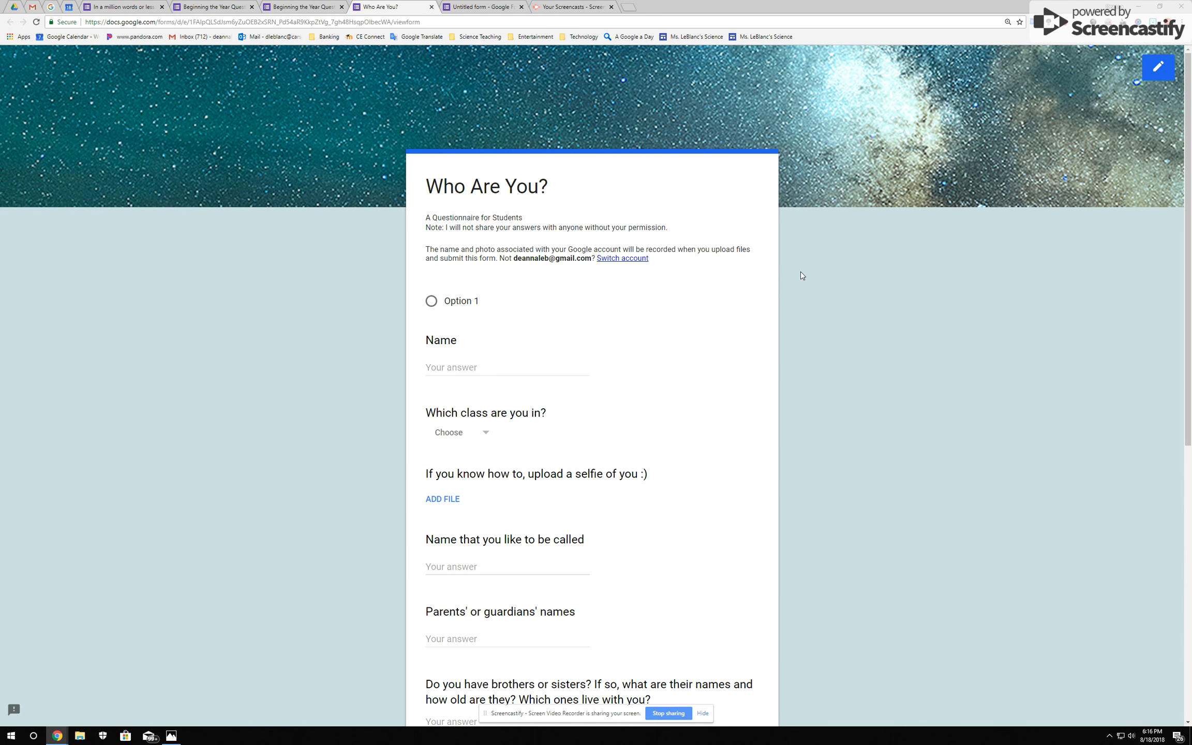
scroll(800, 275, "down", 4)
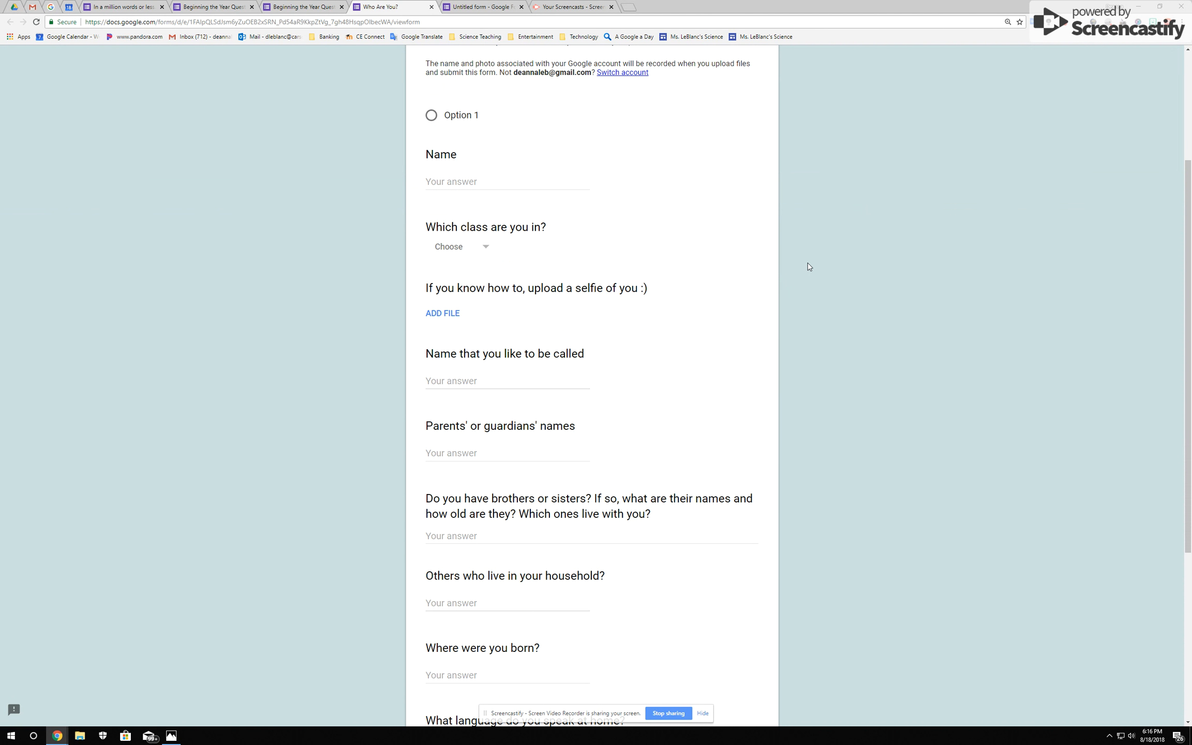
Step: Return to editing the student questionnaire and copy its shareable link from the send options
scroll(807, 248, "up", 4)
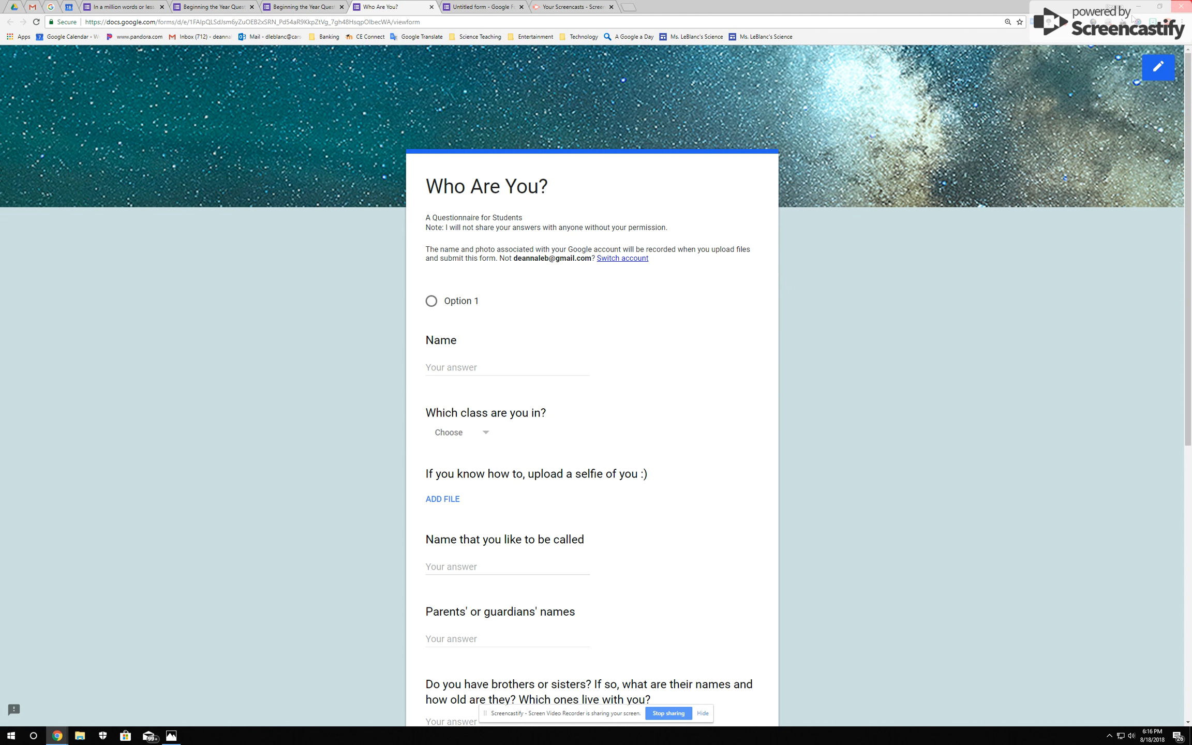
left_click(1147, 66)
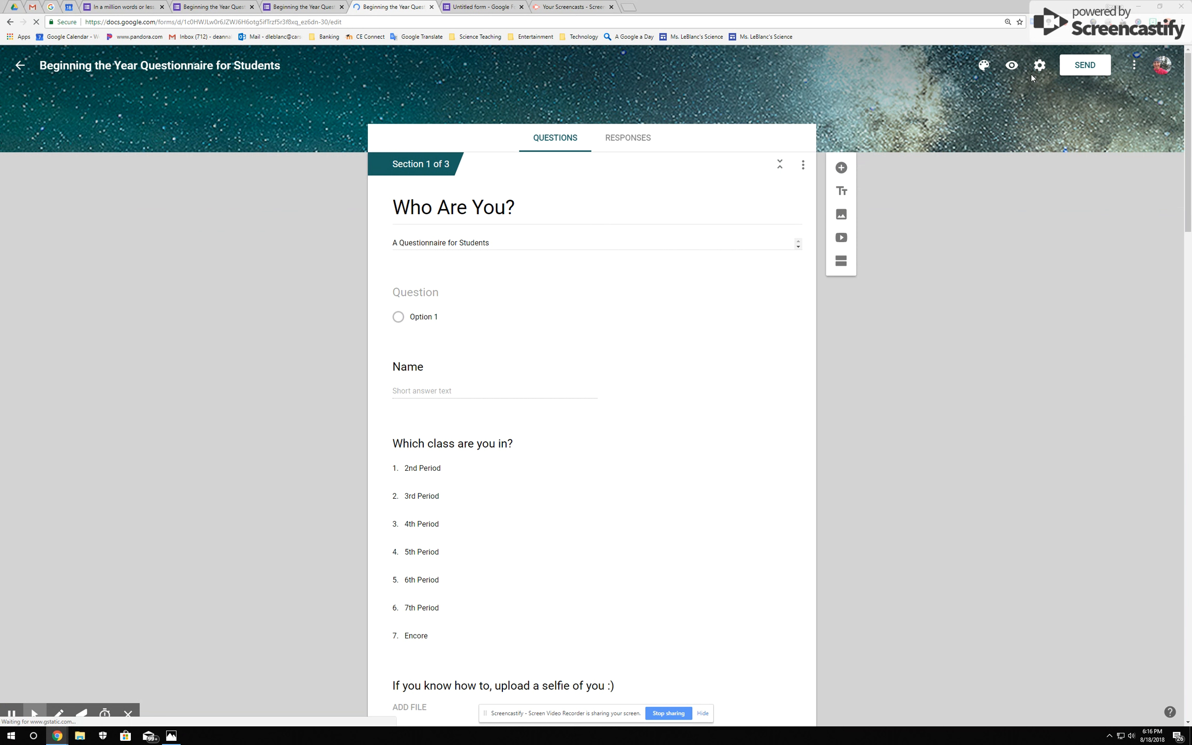
left_click(1083, 65)
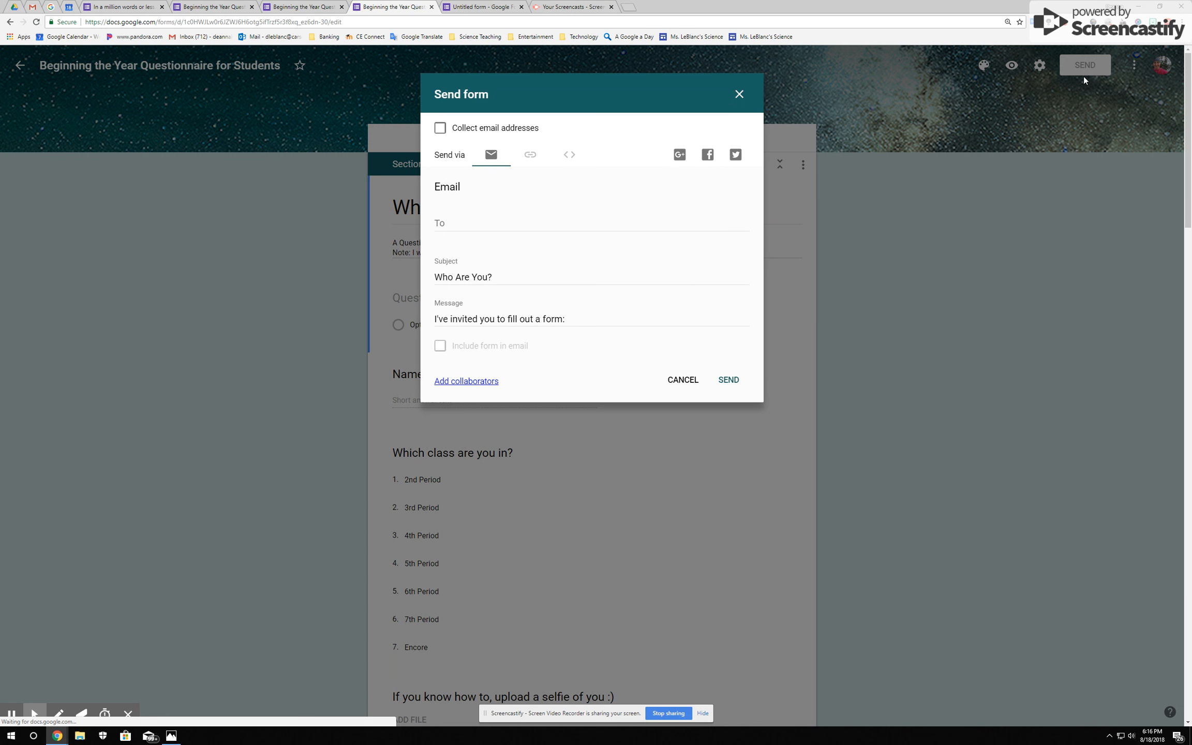
left_click(529, 154)
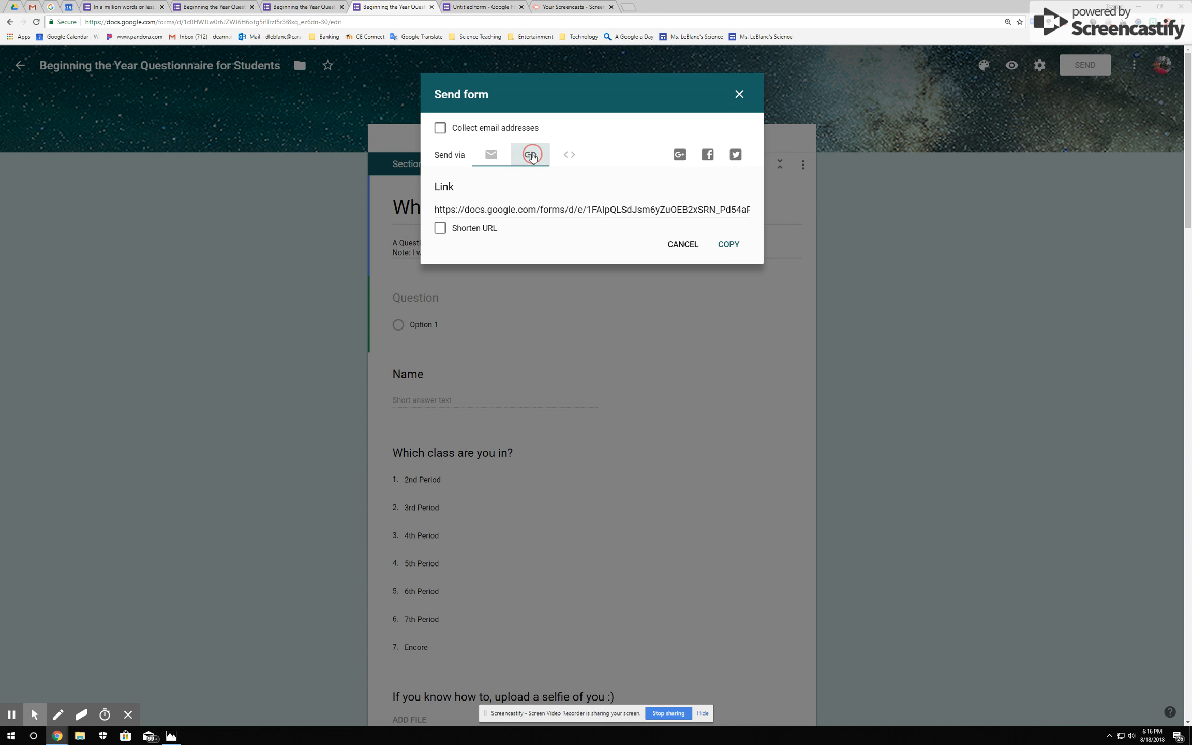
left_click(731, 244)
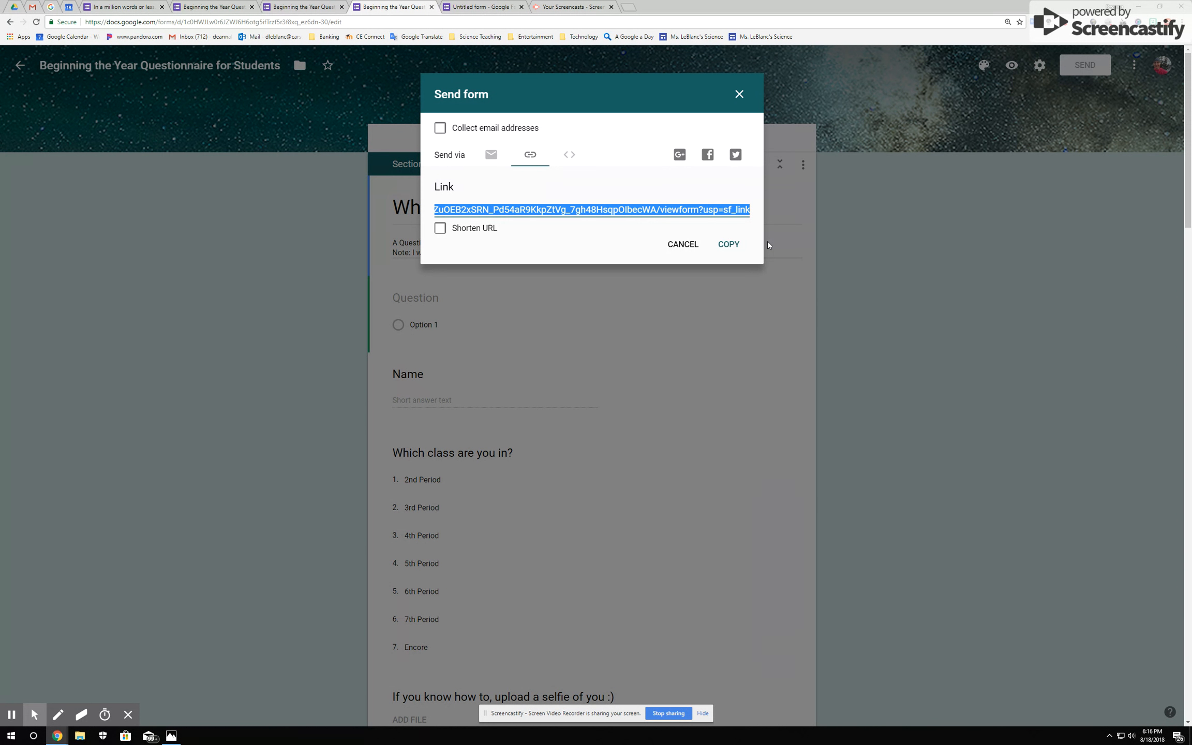
left_click(739, 95)
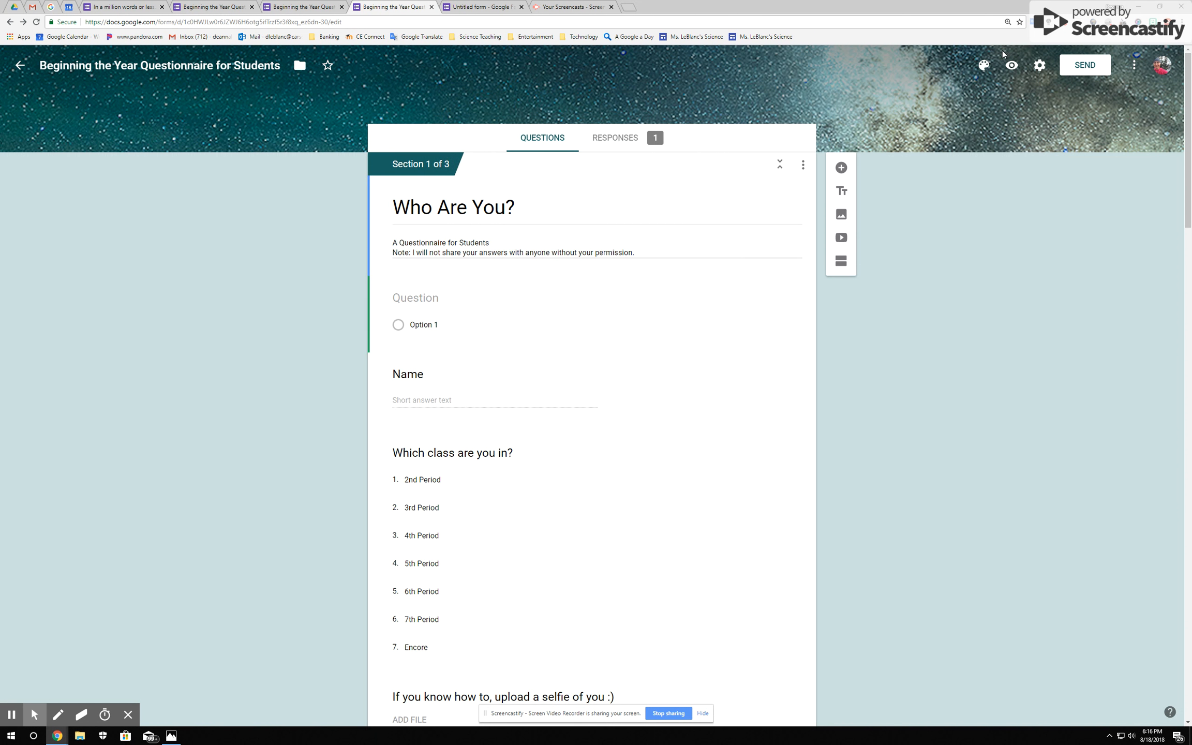
Step: Preview the "Who Are You?" questionnaire and examine its first page, including the choices of the class question
left_click(1012, 65)
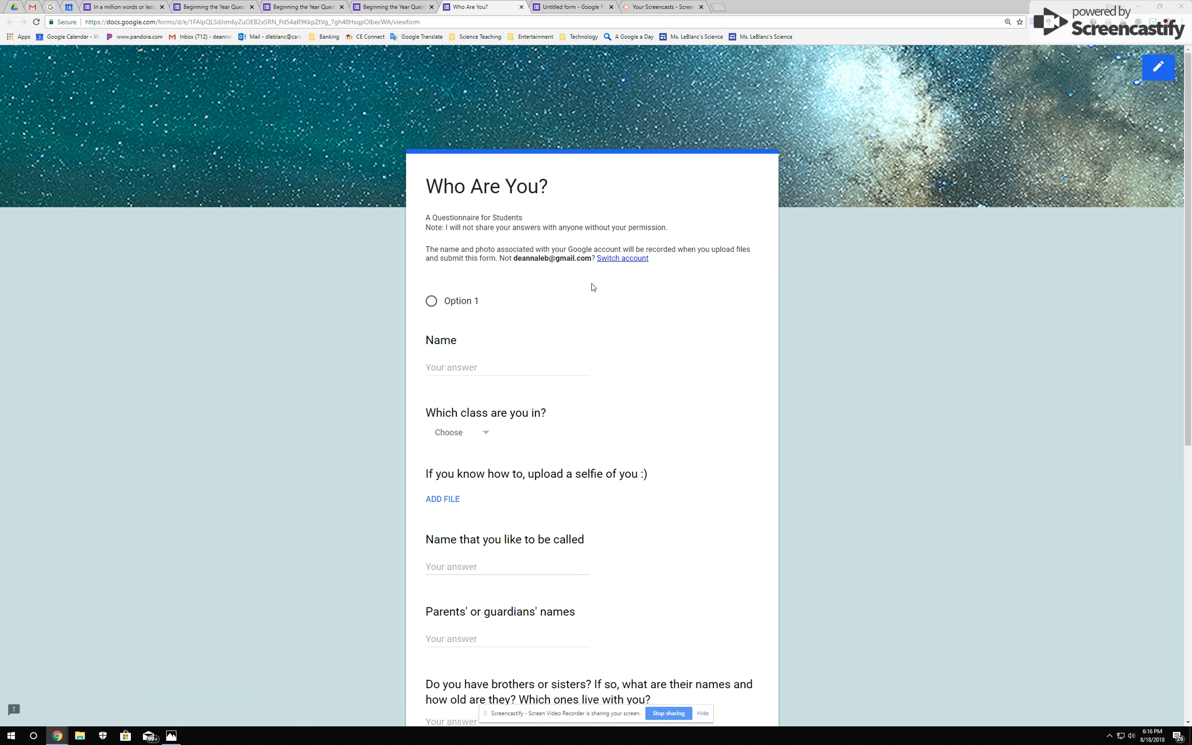
scroll(644, 311, "down", 3)
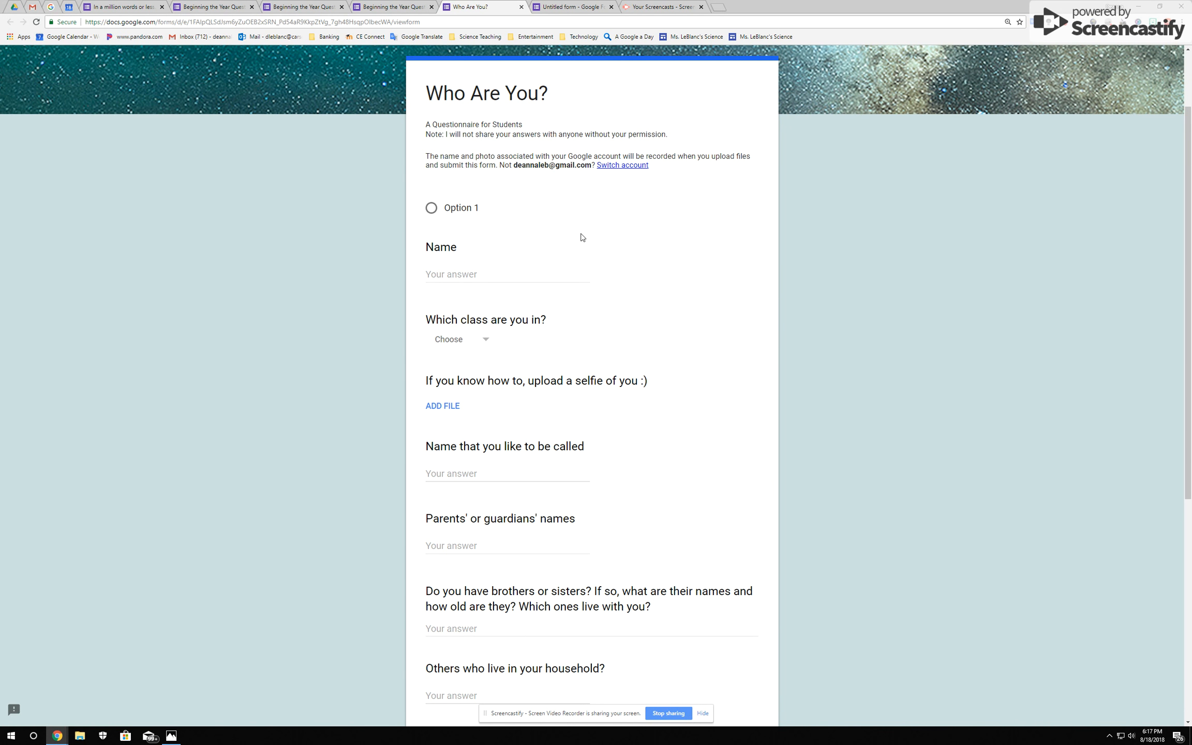
scroll(582, 237, "down", 2)
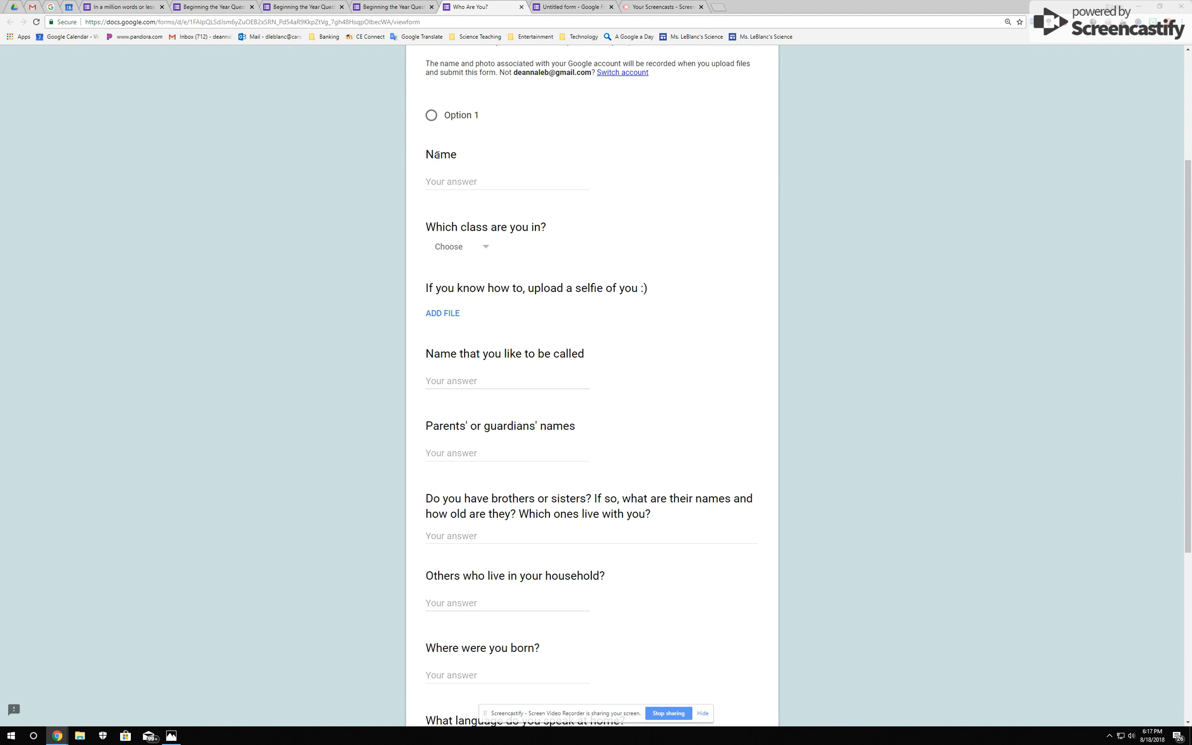
scroll(446, 199, "down", 1)
left_click(485, 187)
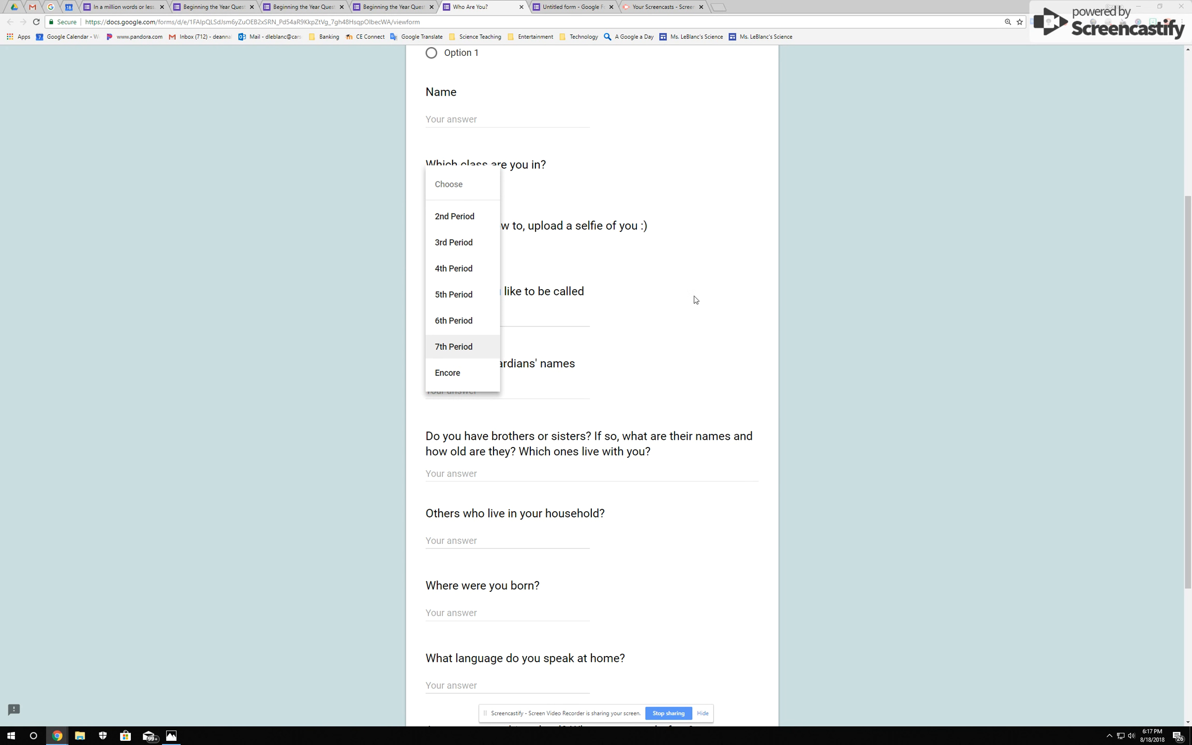
left_click(730, 288)
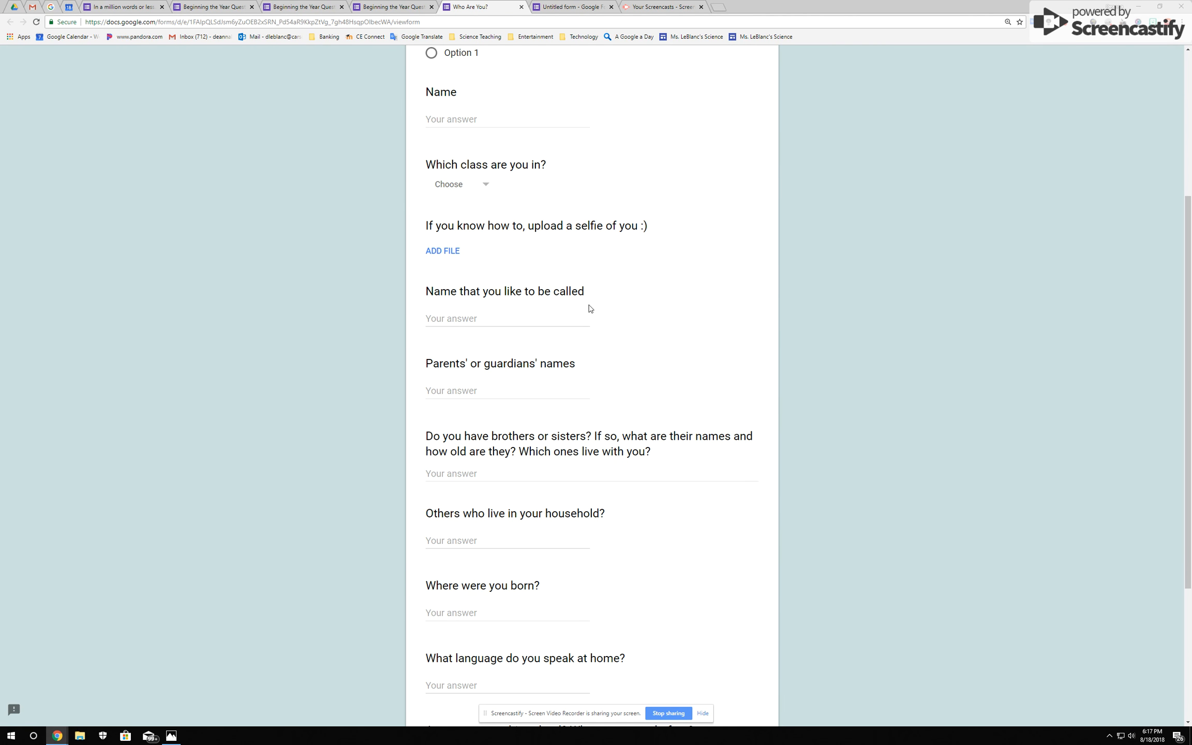
scroll(583, 348, "down", 2)
scroll(583, 352, "down", 2)
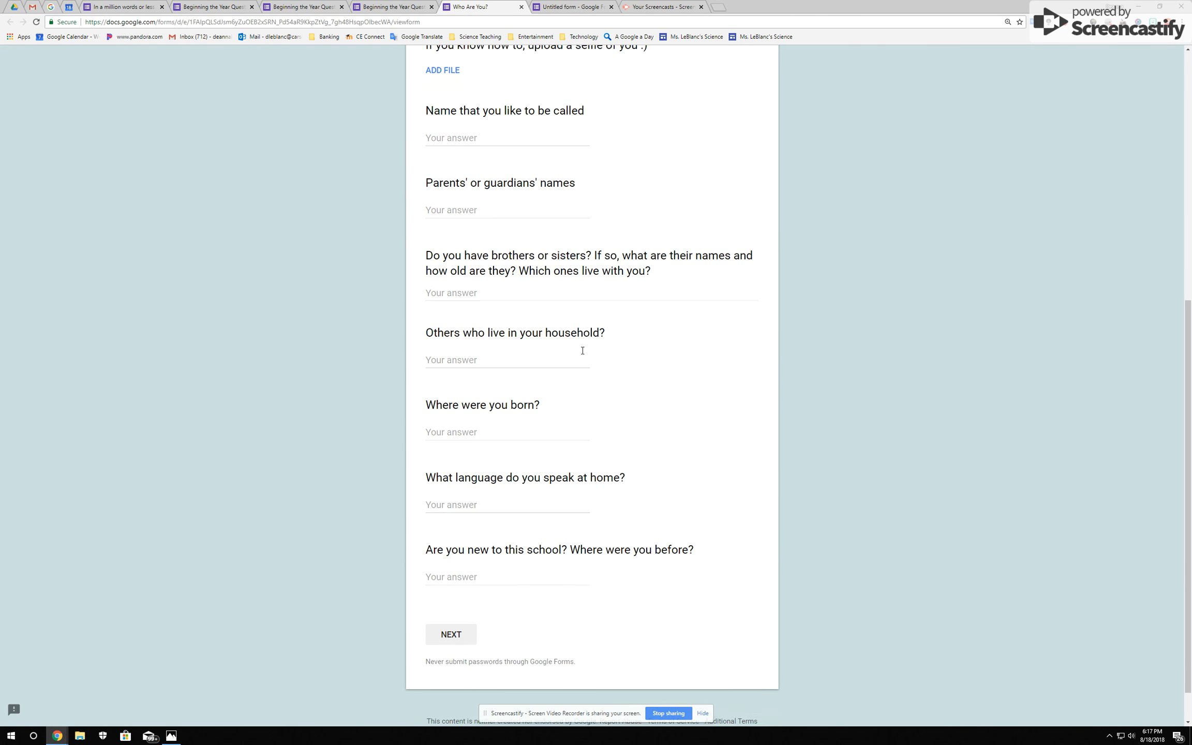
scroll(569, 301, "up", 3)
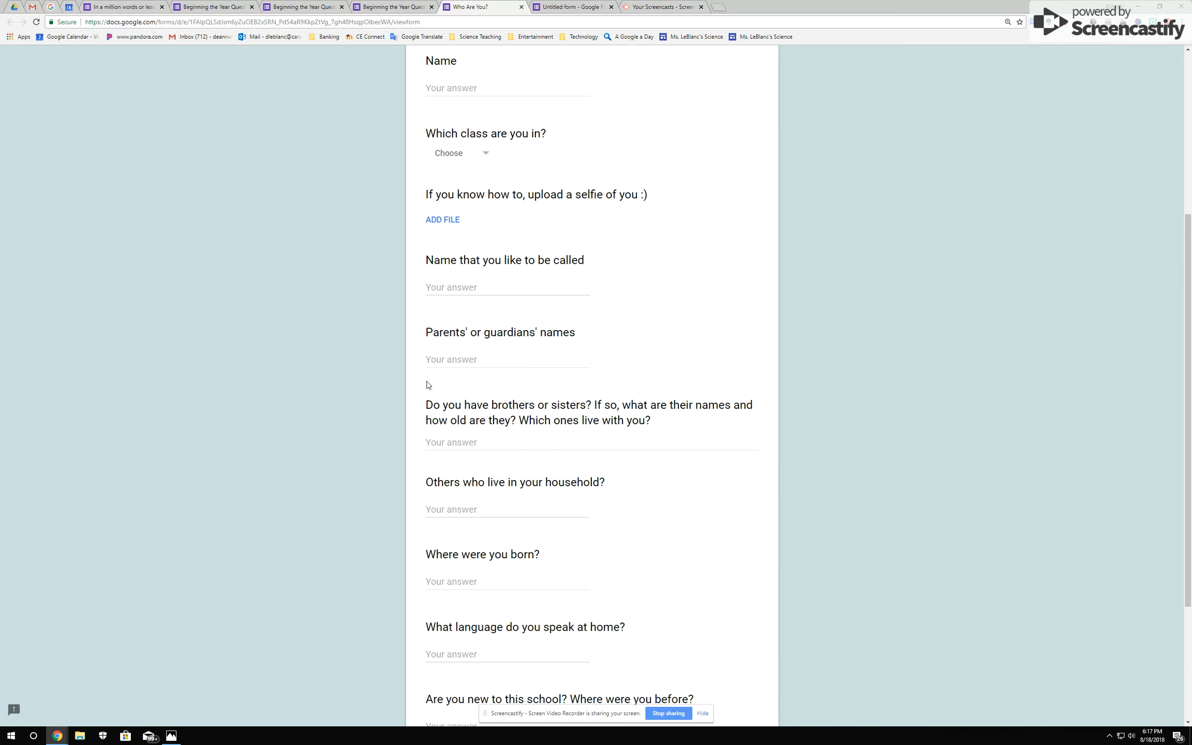
scroll(602, 417, "down", 2)
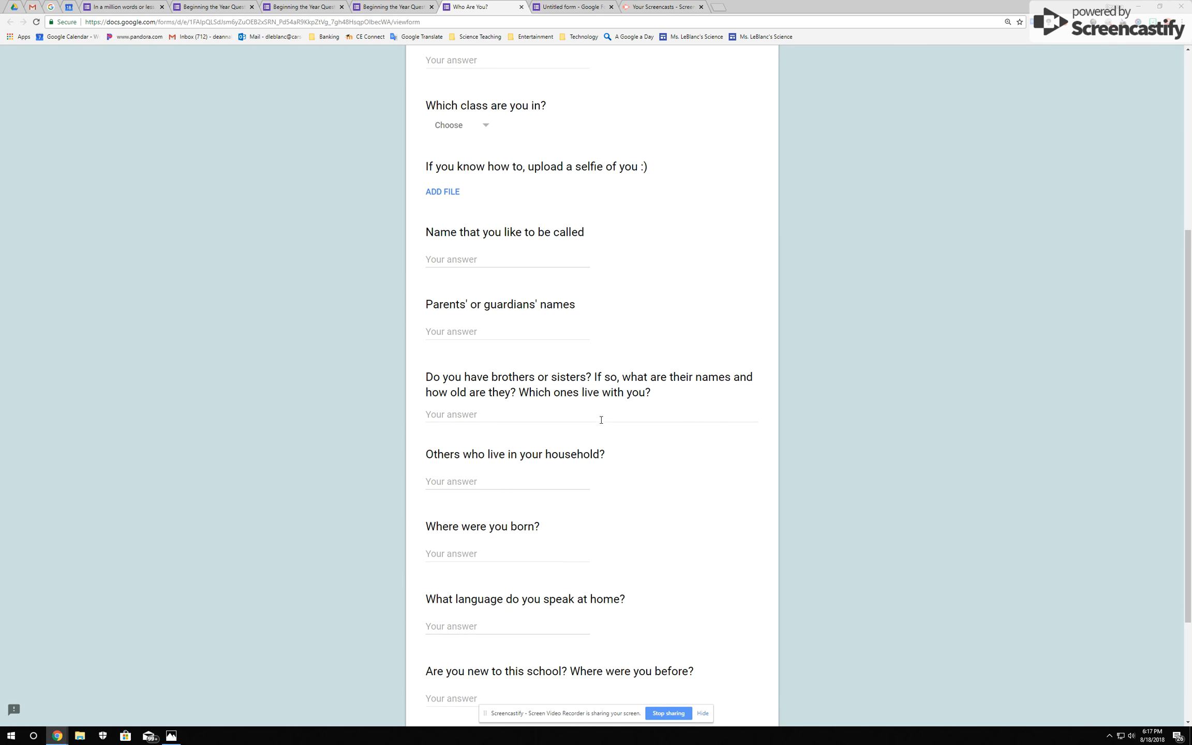
scroll(602, 423, "down", 2)
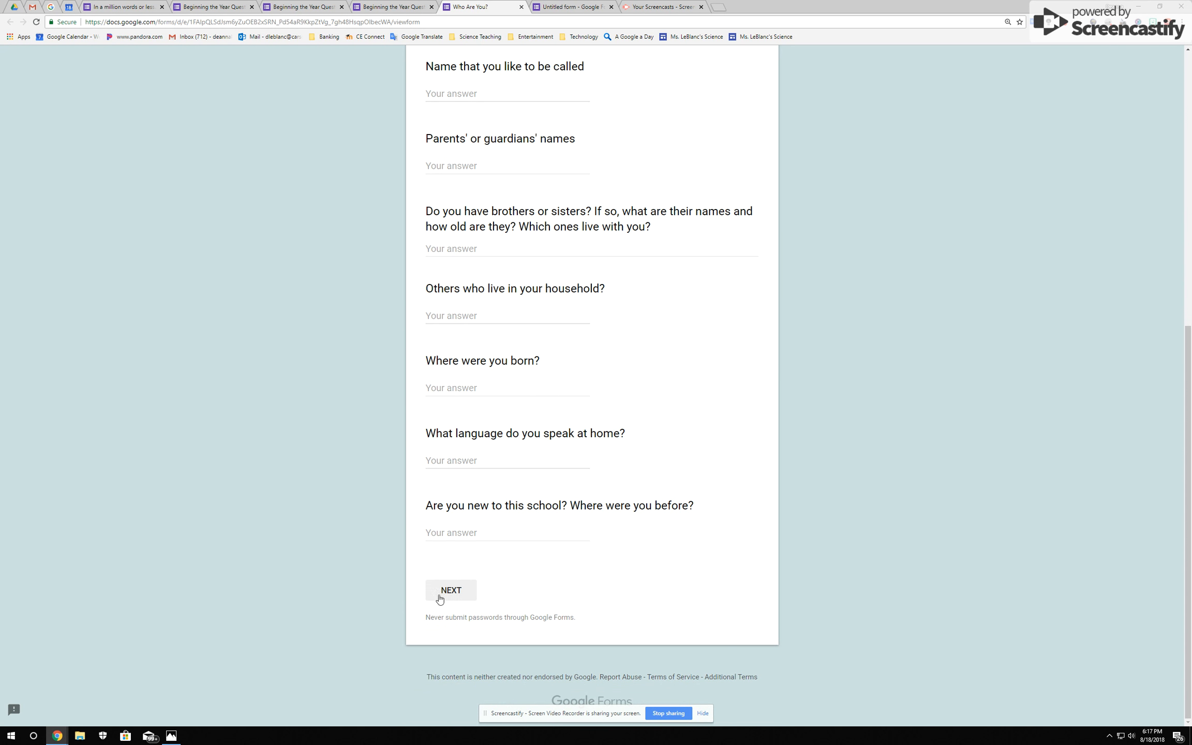
Step: Advance through the previewed questionnaire's activities and learning sections and review their questions
left_click(466, 592)
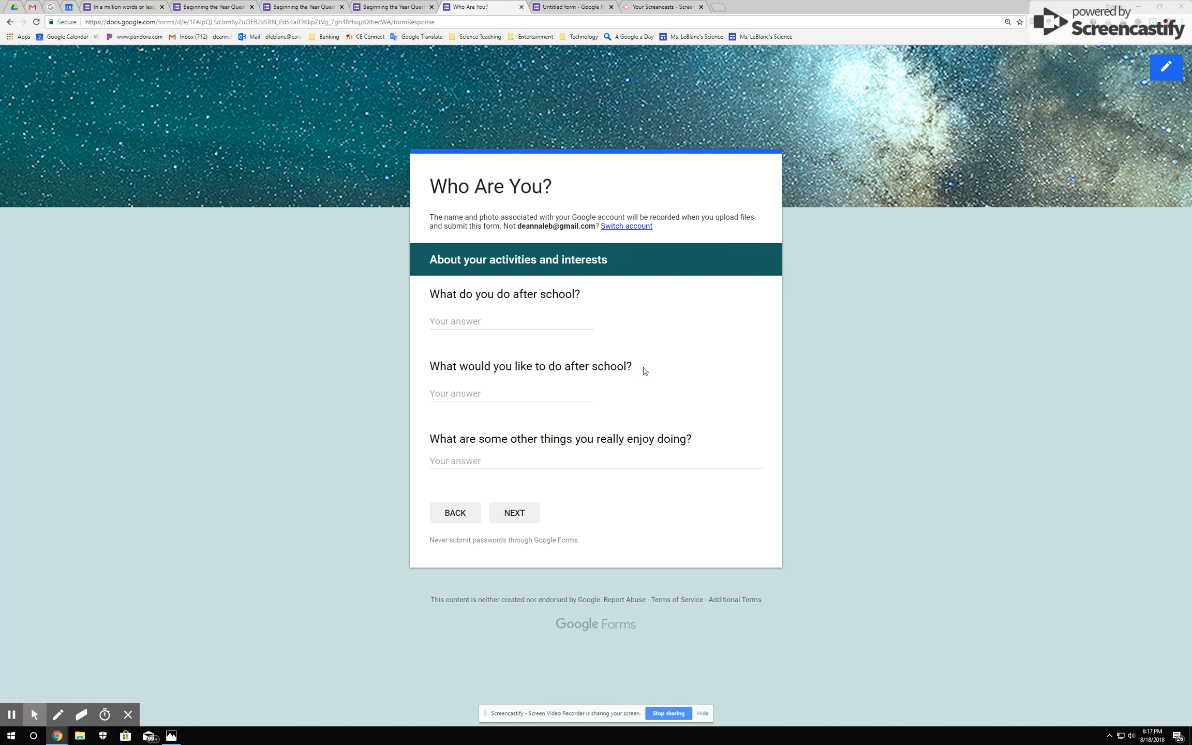
left_click(521, 515)
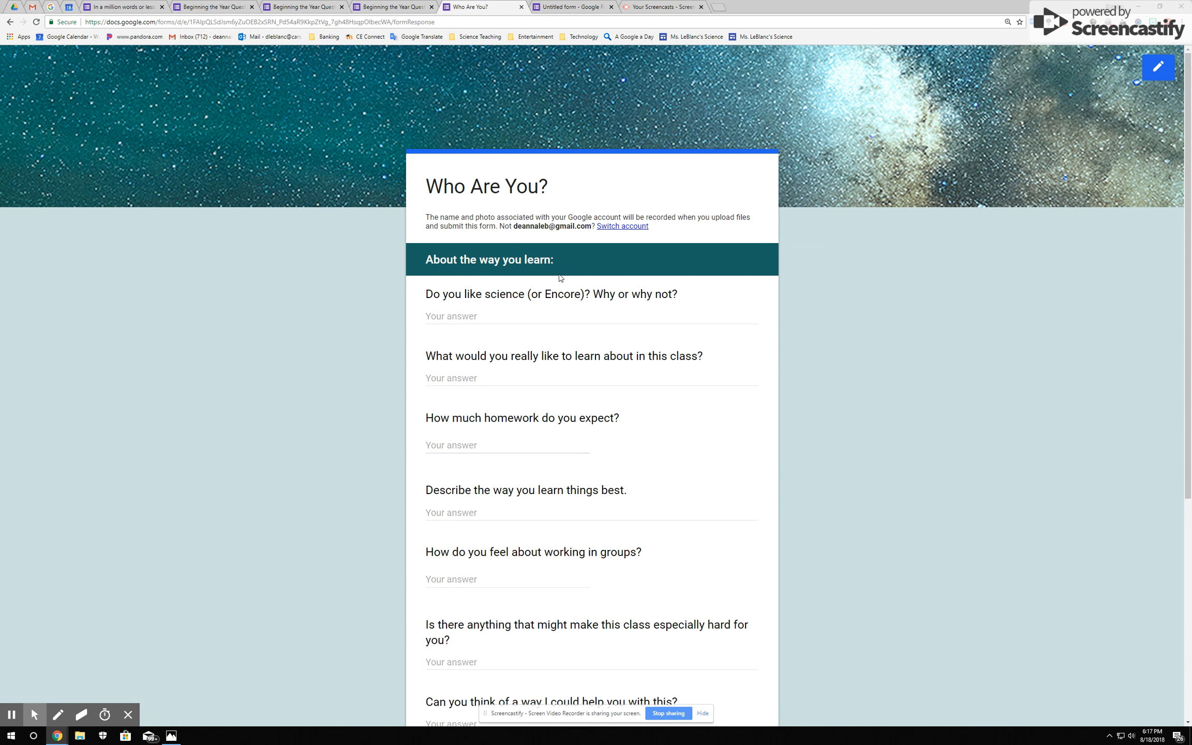
scroll(769, 317, "down", 3)
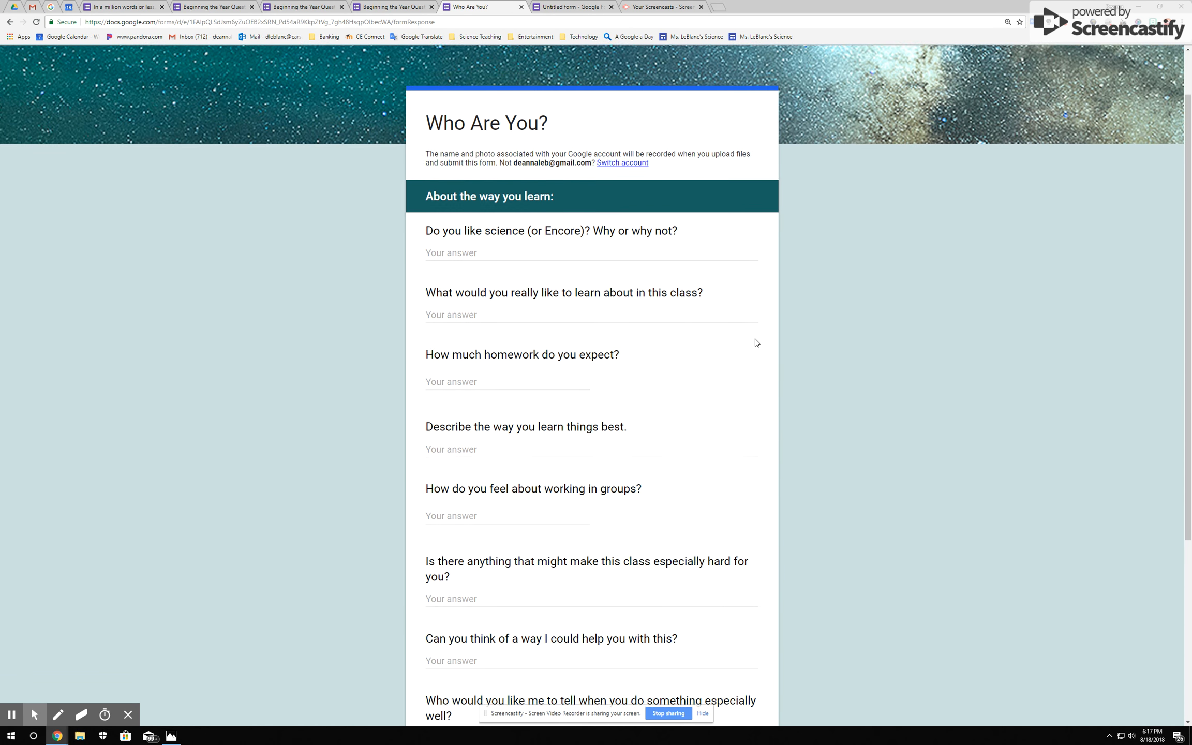
scroll(755, 342, "down", 1)
scroll(755, 342, "down", 2)
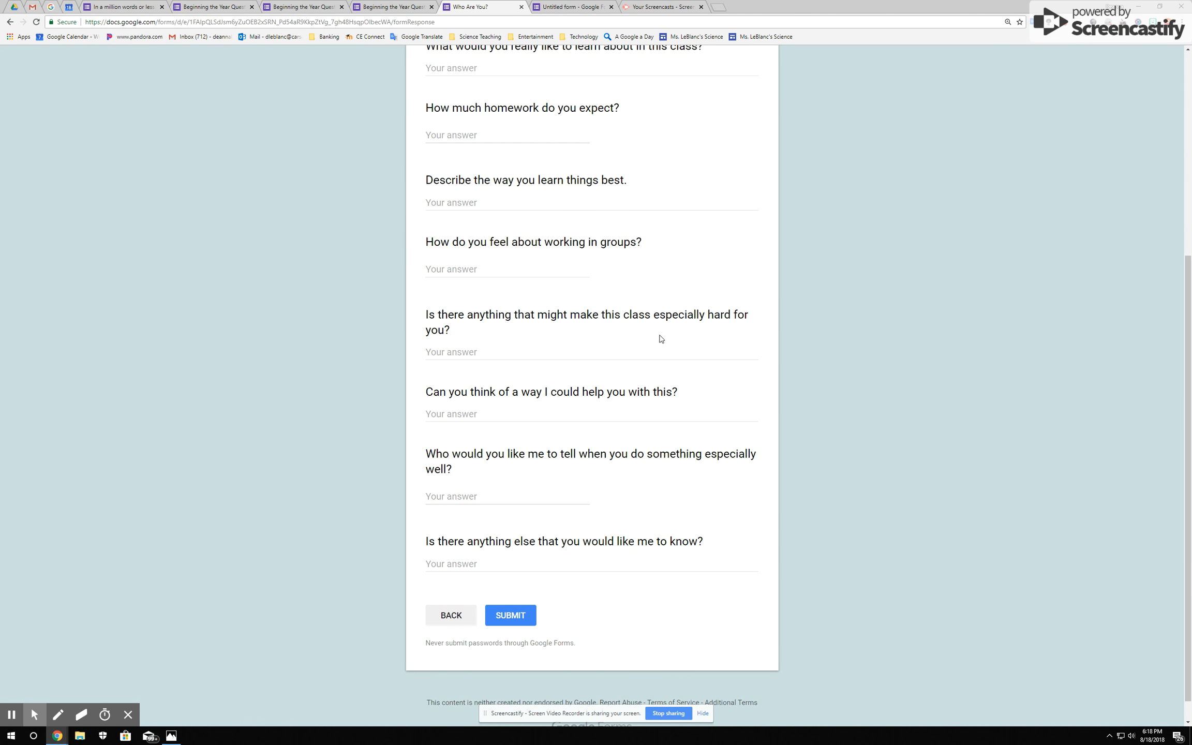
scroll(553, 311, "up", 6)
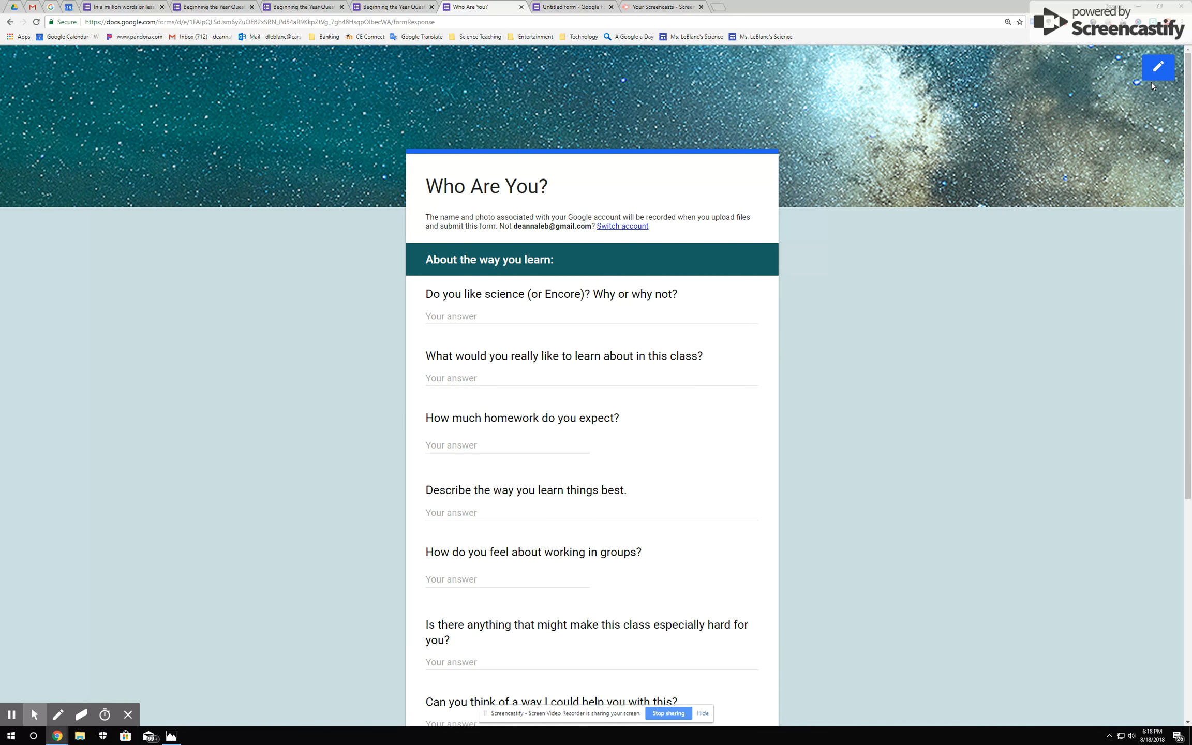
scroll(858, 289, "down", 3)
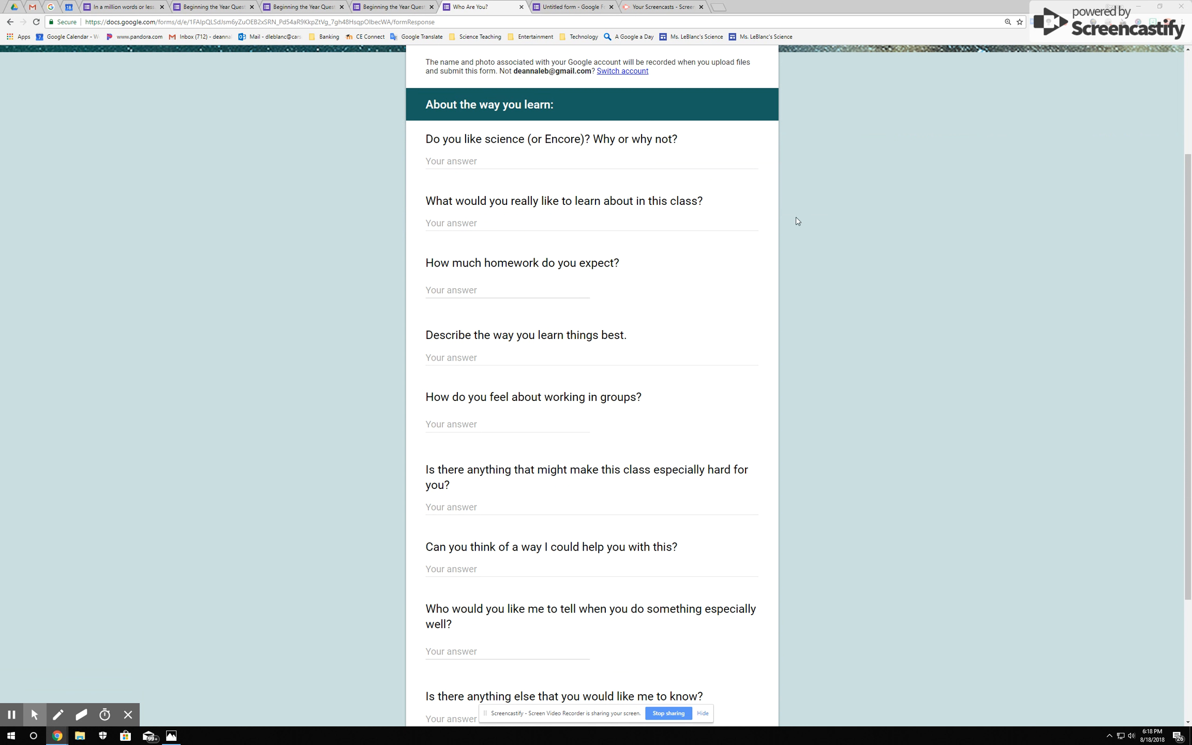
scroll(798, 216, "up", 3)
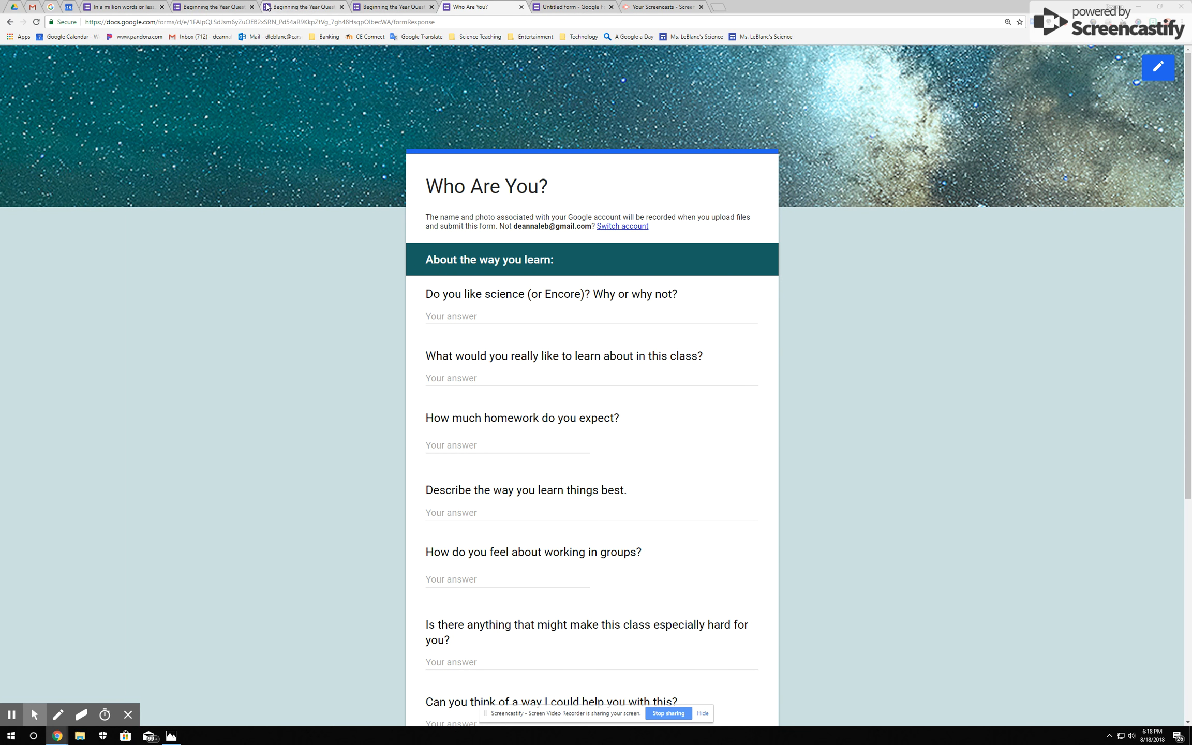
Step: Switch to the "In a million words or less..." parent form and review the questions in both sections
left_click(130, 10)
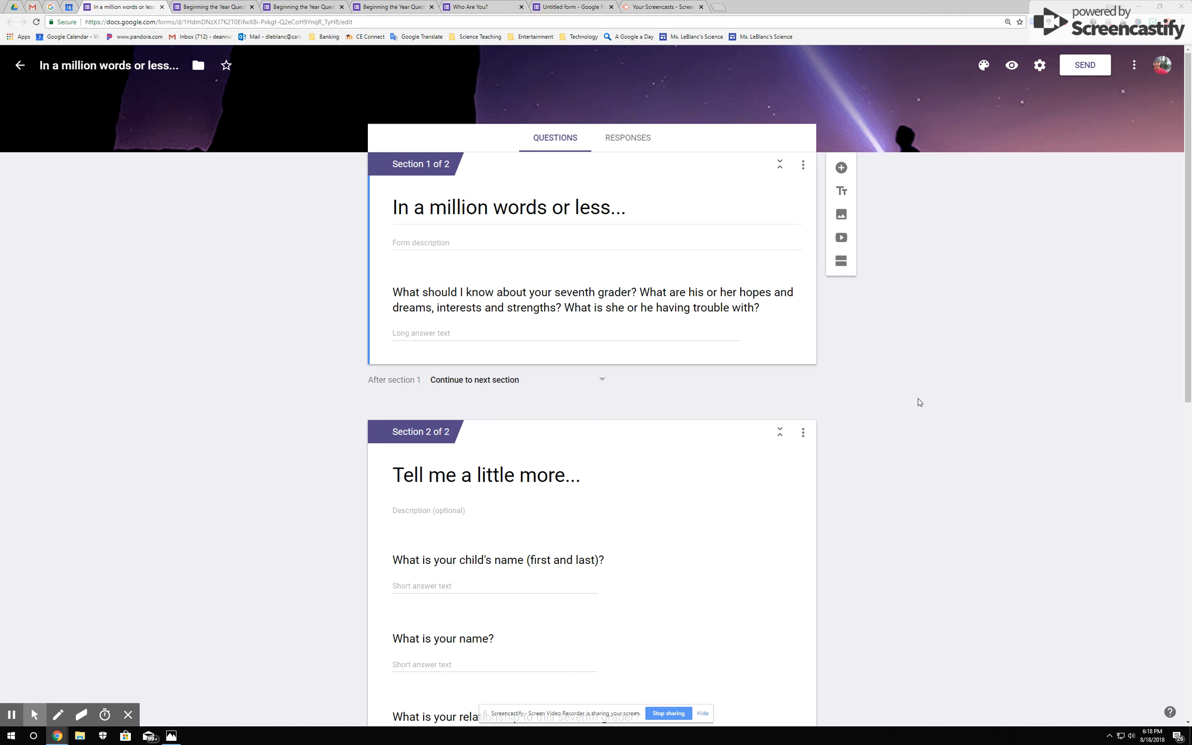
scroll(919, 399, "down", 2)
scroll(921, 402, "down", 3)
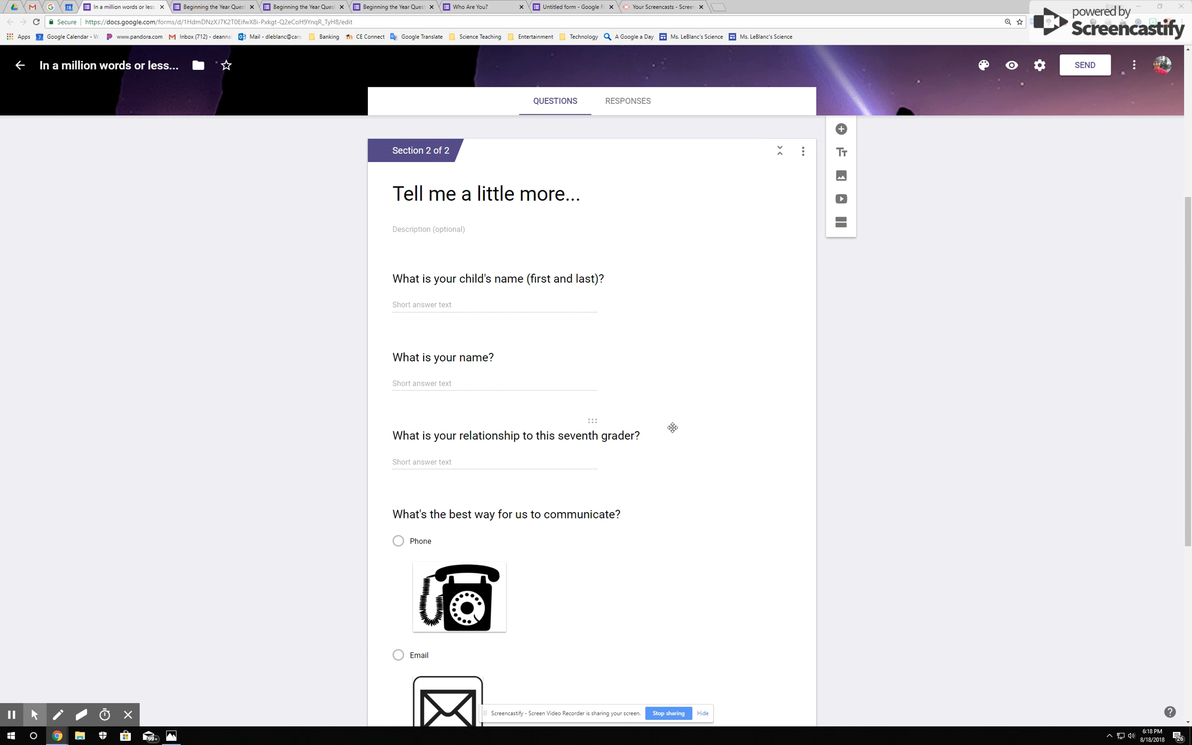
scroll(672, 427, "down", 5)
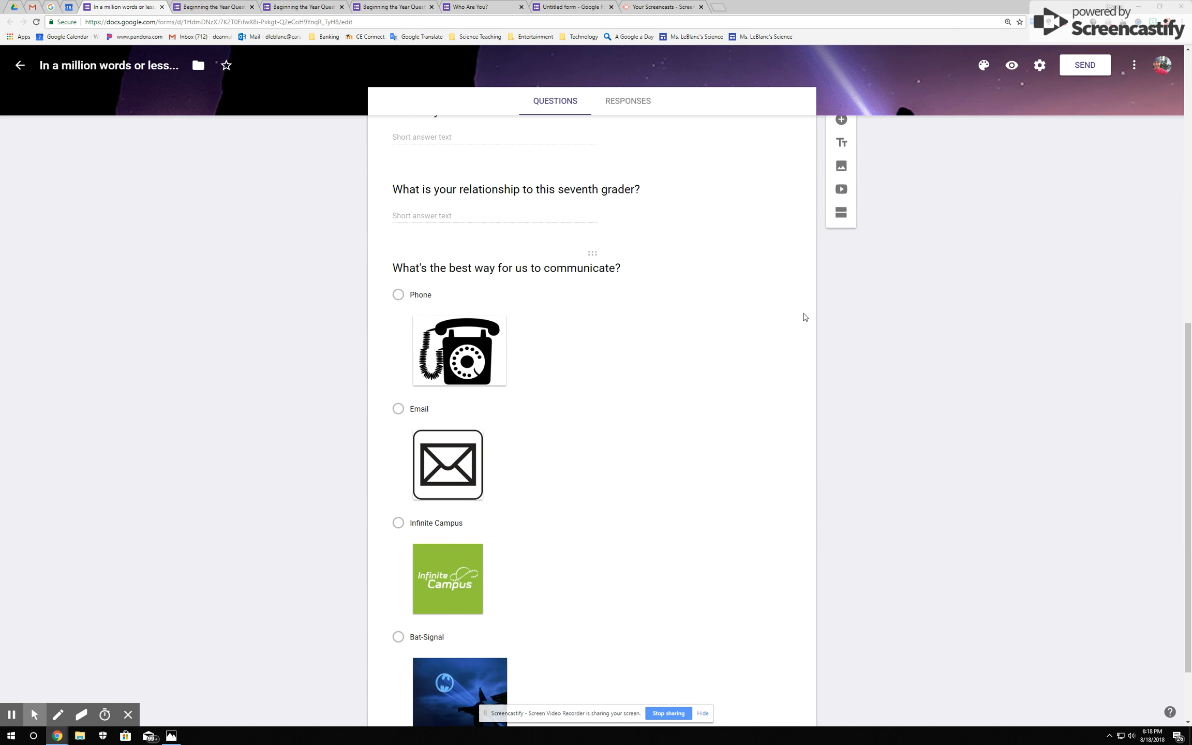
Step: Preview the parent form, advance to the "Tell me a little more..." section, and examine its picture-based communication choices
left_click(1012, 71)
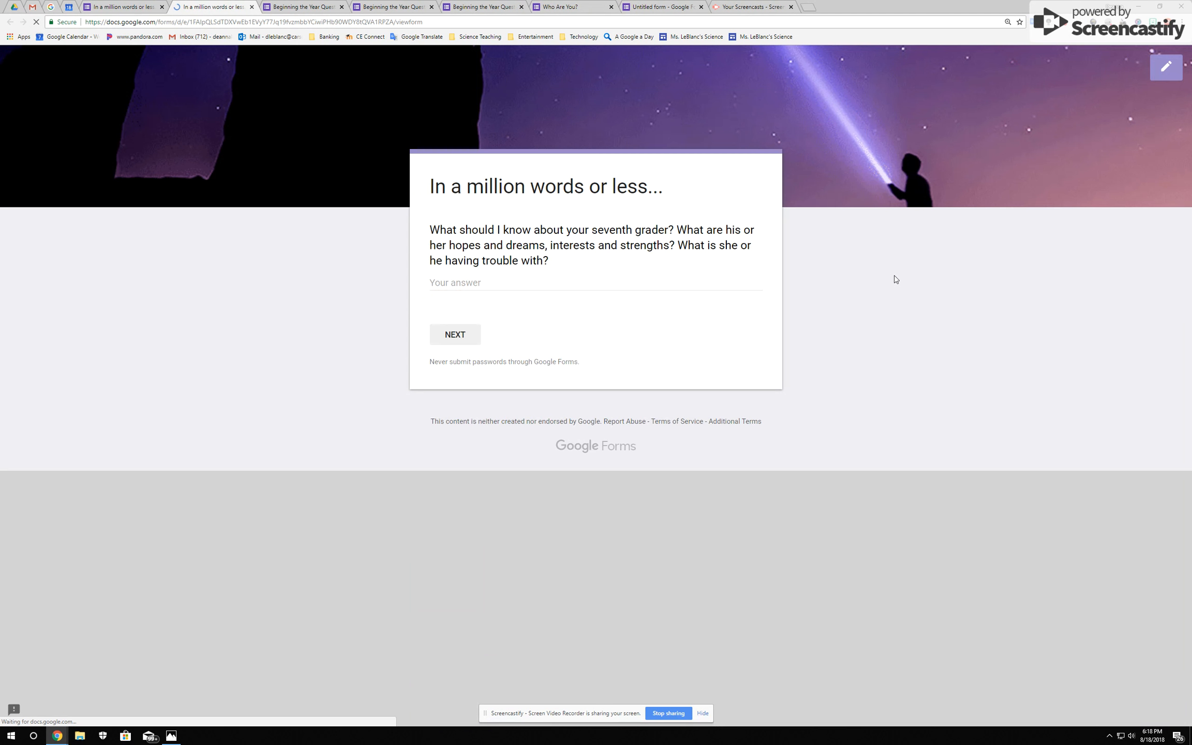
left_click(458, 336)
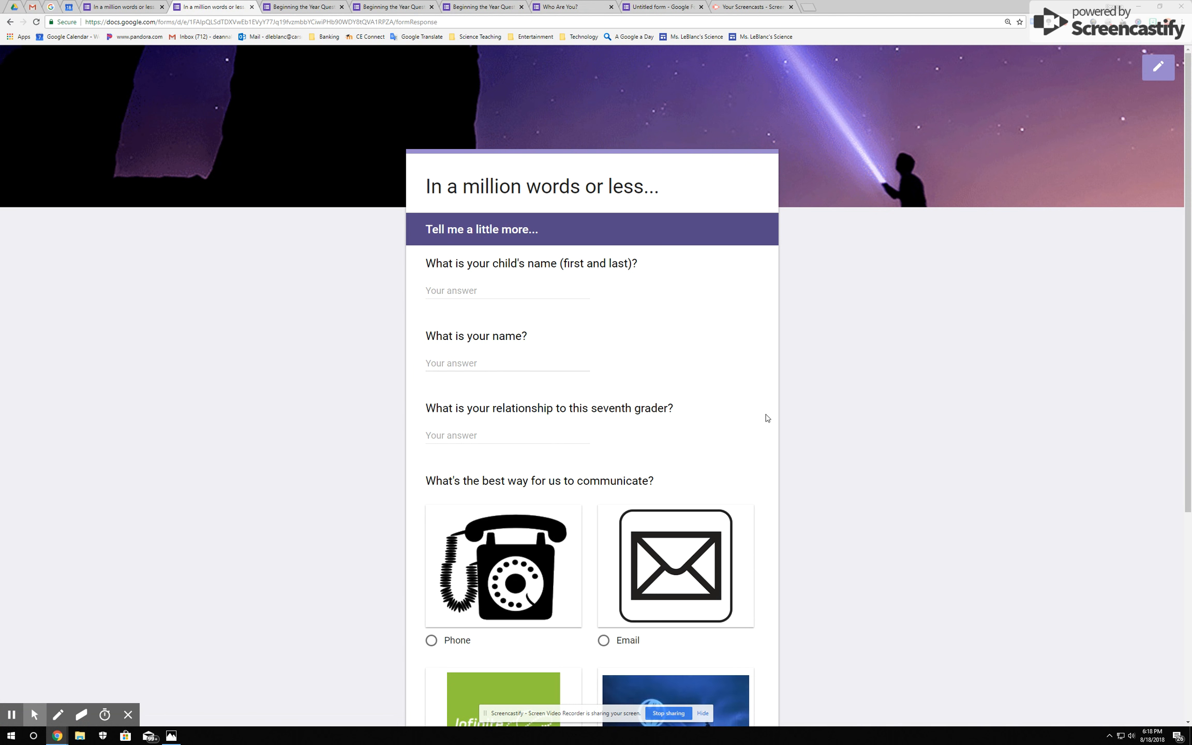
scroll(776, 413, "down", 3)
scroll(855, 402, "down", 3)
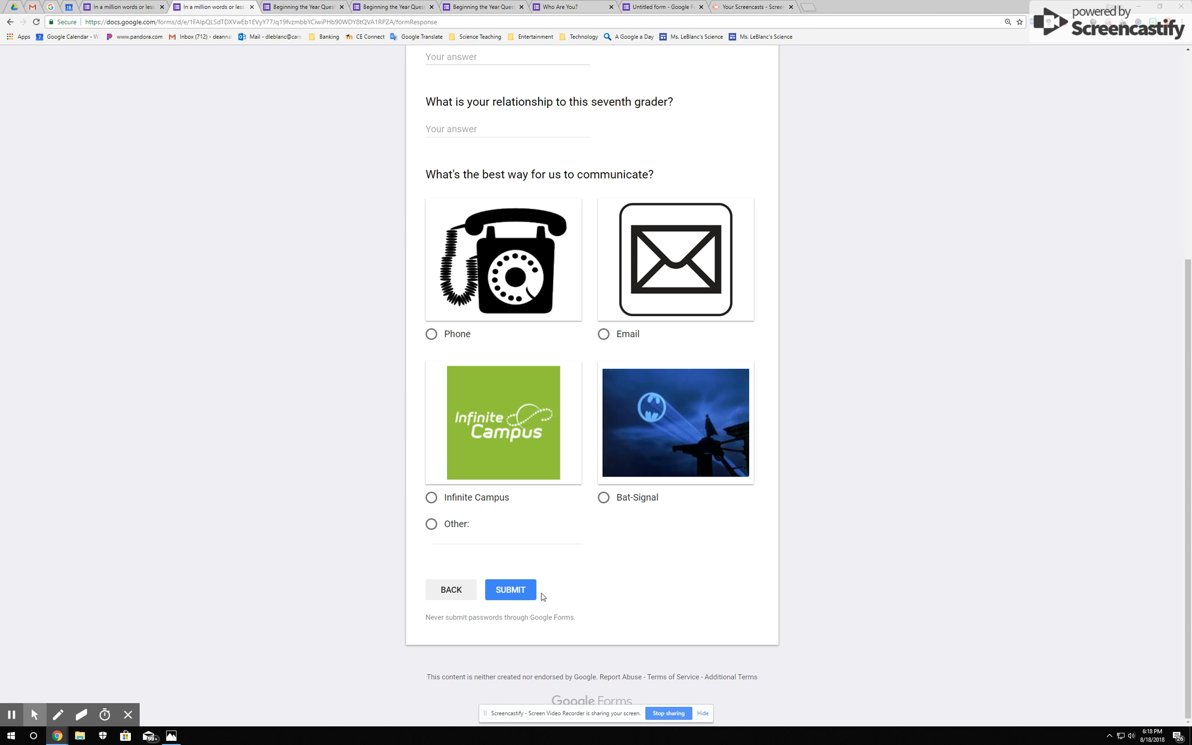
scroll(786, 531, "up", 3)
scroll(791, 532, "up", 2)
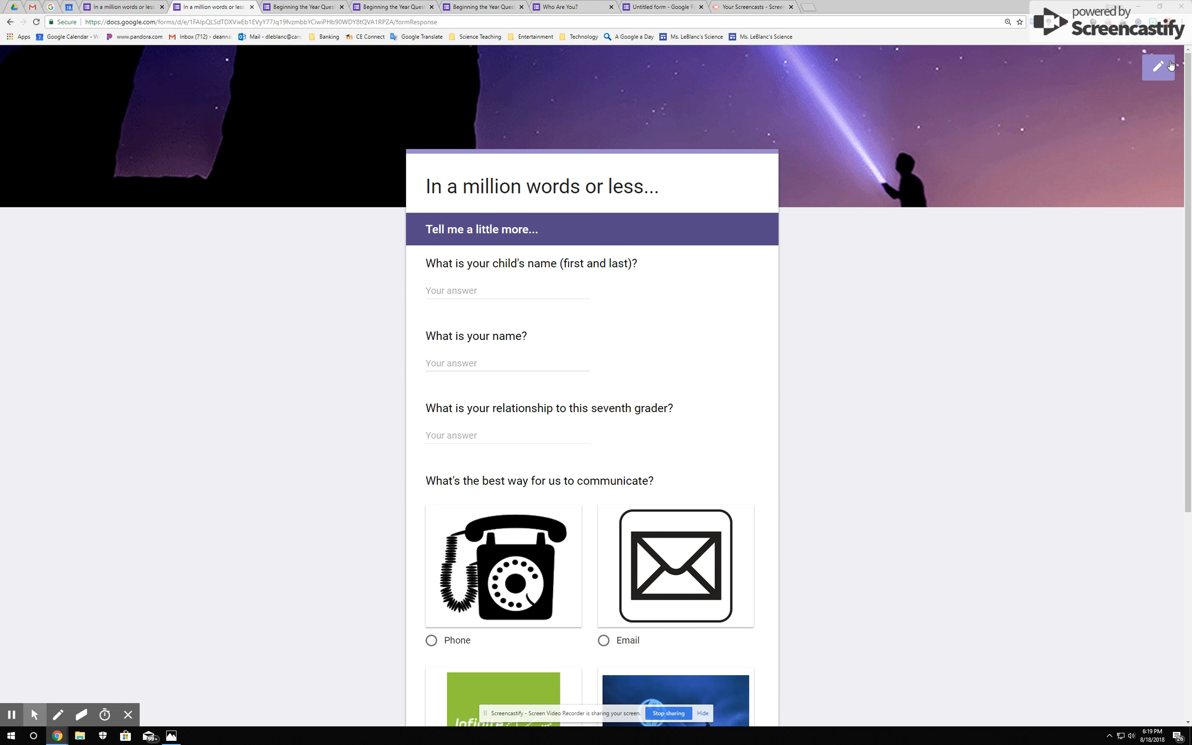
Step: Return to editing the parent form and create a new linked spreadsheet for its responses
left_click(1171, 64)
left_click(643, 71)
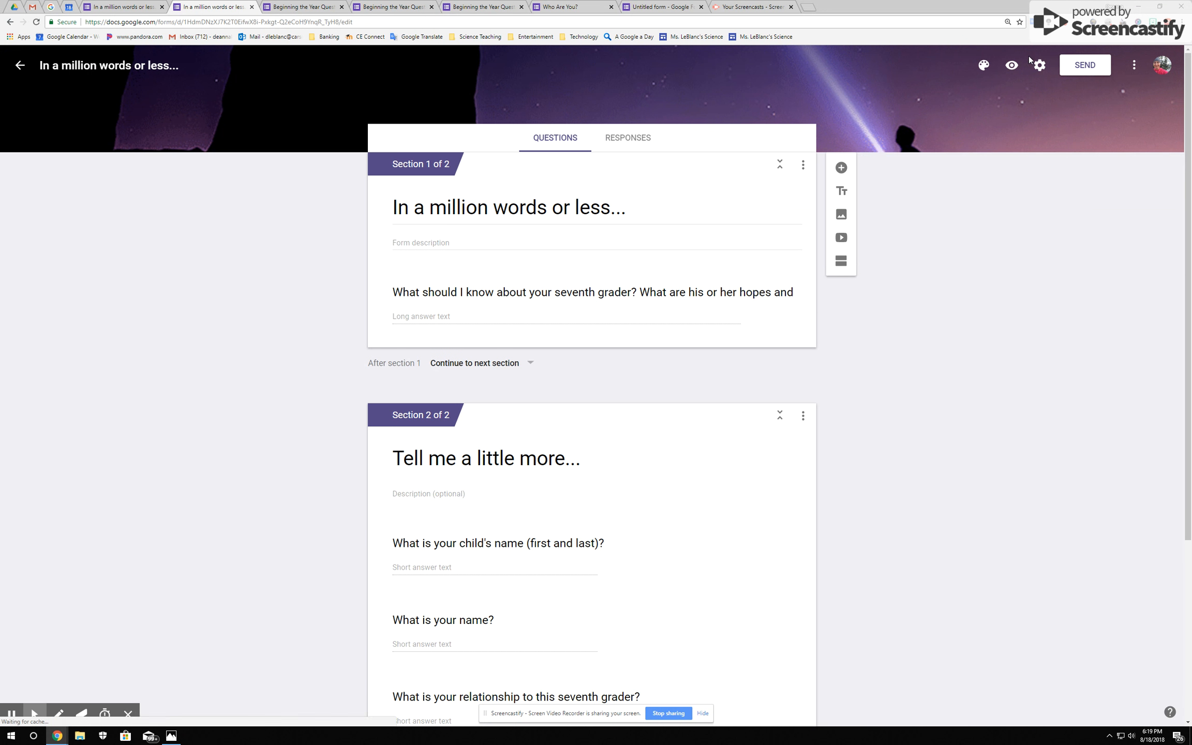
left_click(622, 136)
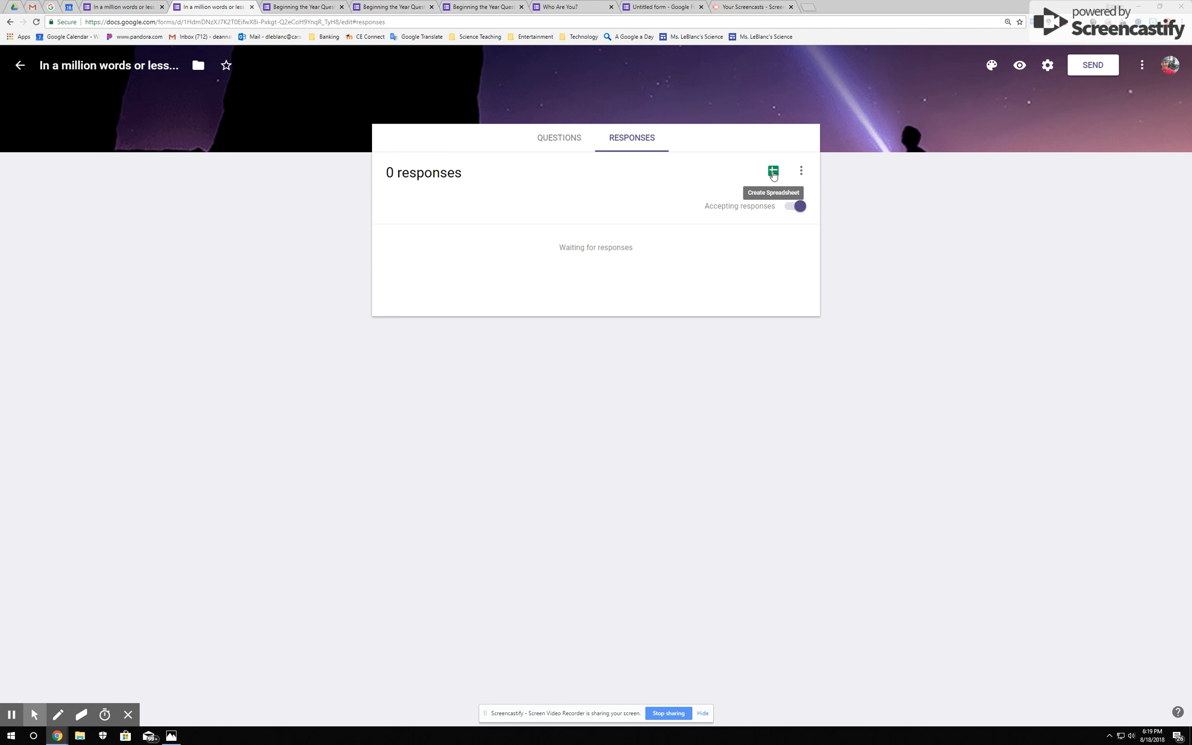
left_click(773, 175)
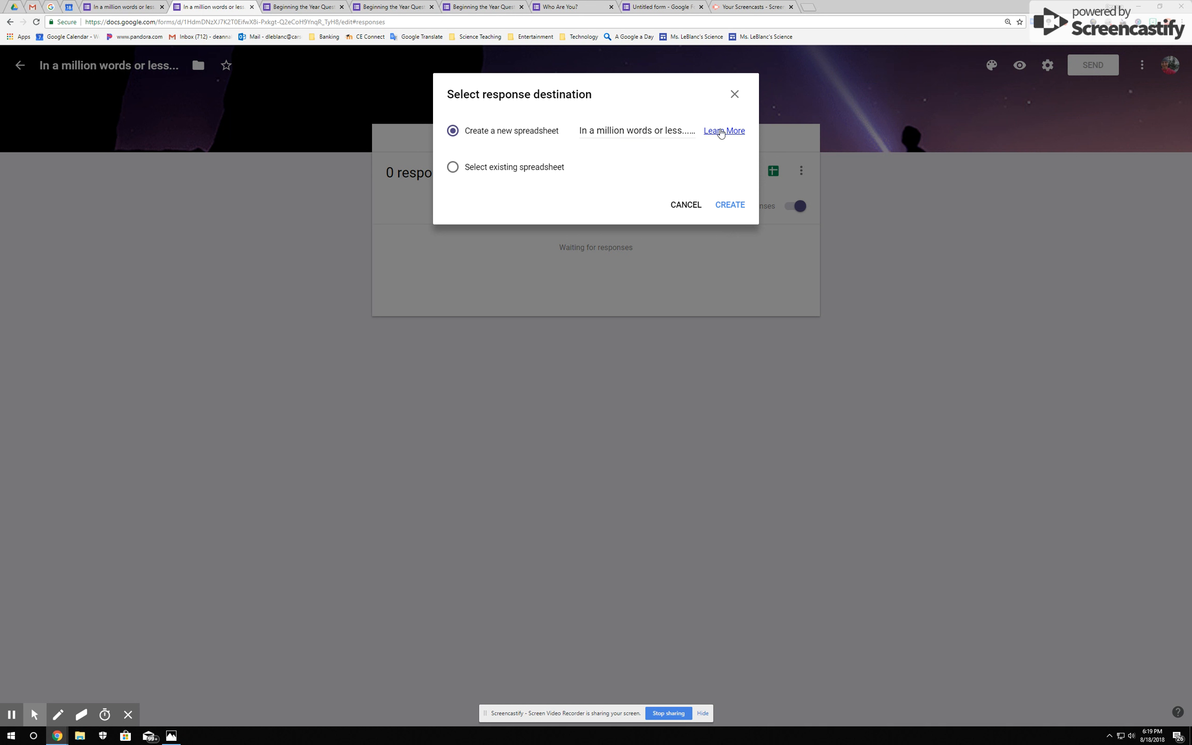
left_click(725, 207)
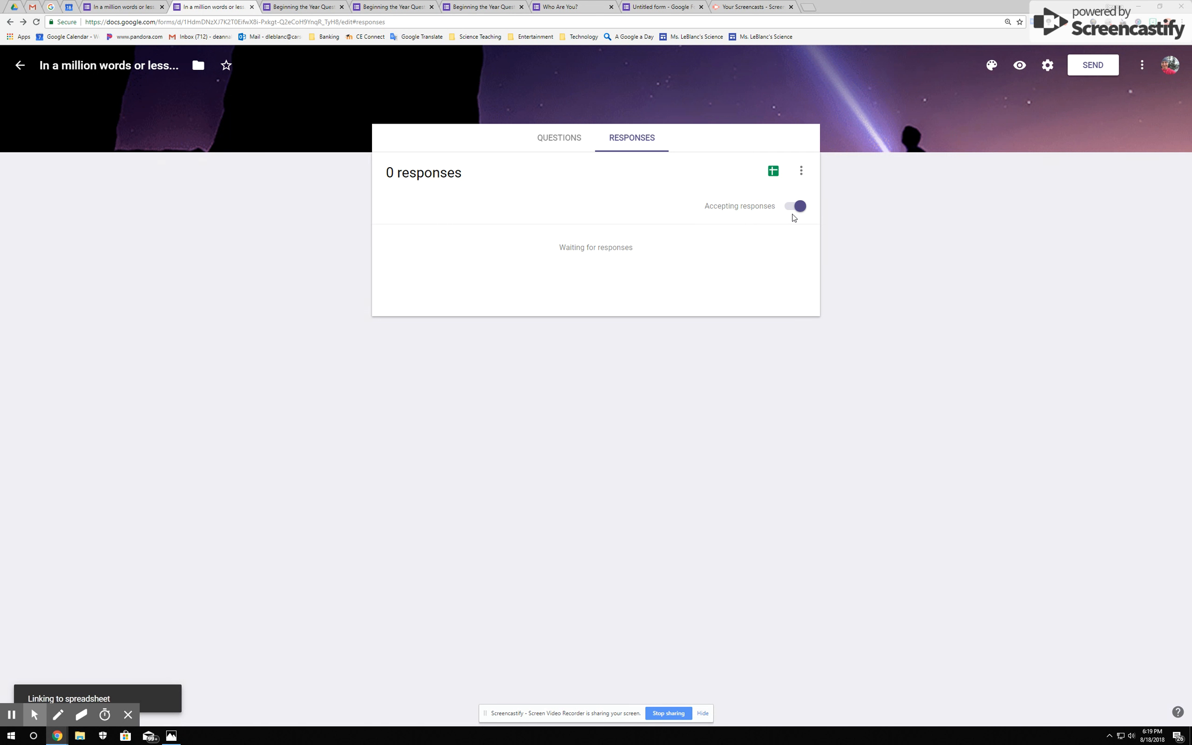